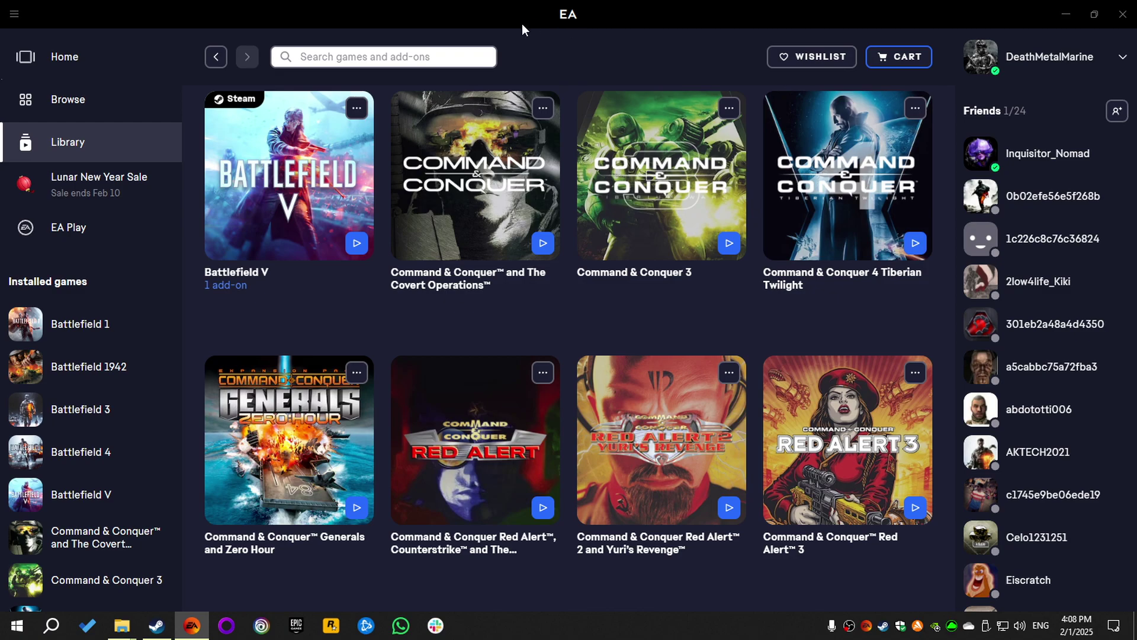
- Bring up the EA Games folder window from the taskbar
click(156, 625)
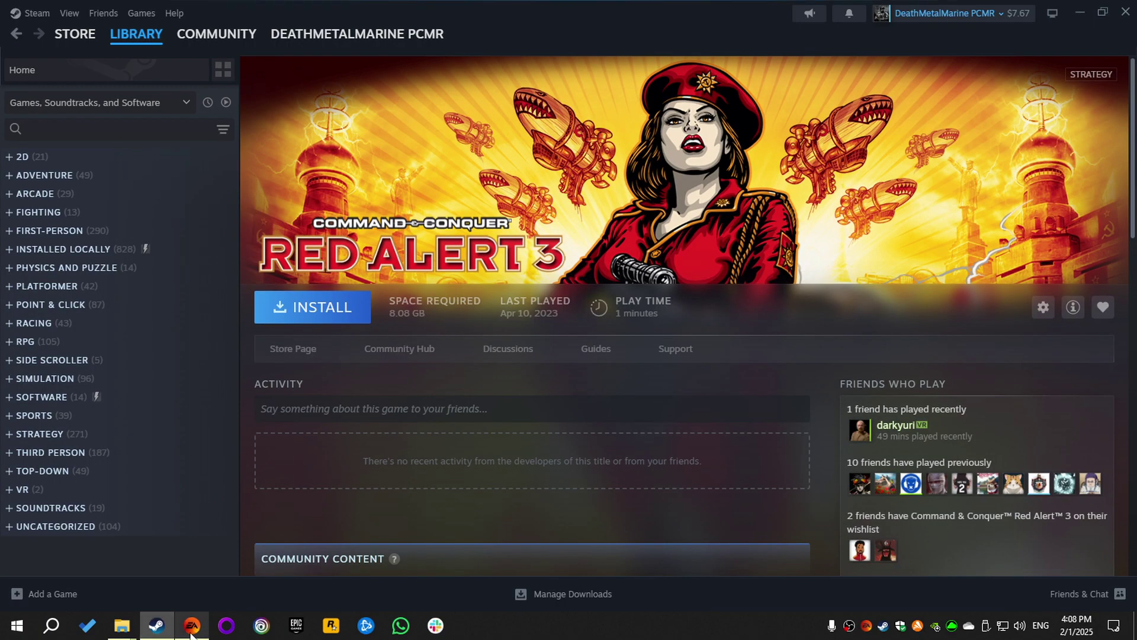
click(192, 625)
mouse_move(122, 626)
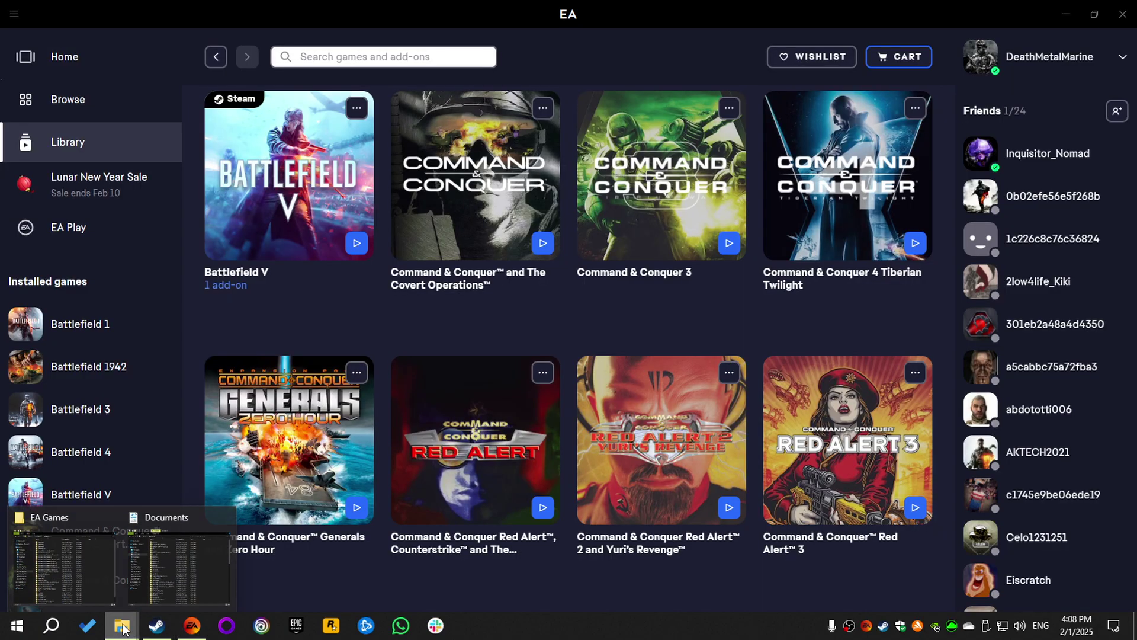
click(68, 570)
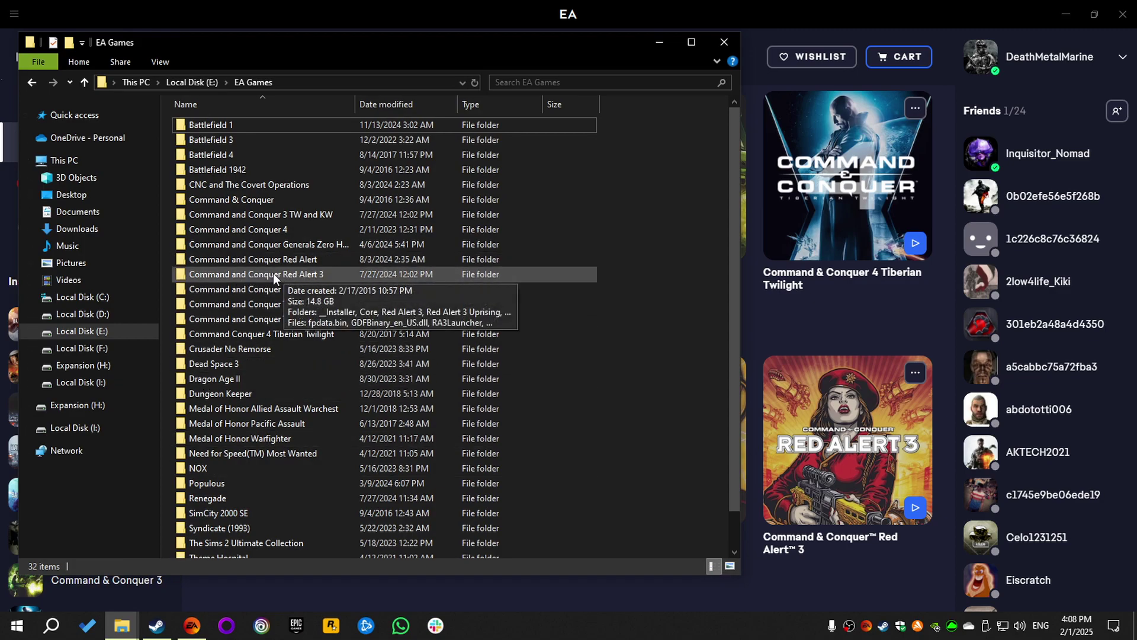
- Go into Command and Conquer Red Alert 3\Red Alert 3 and select RA3_english_1.12.SkuDef
double_click(307, 275)
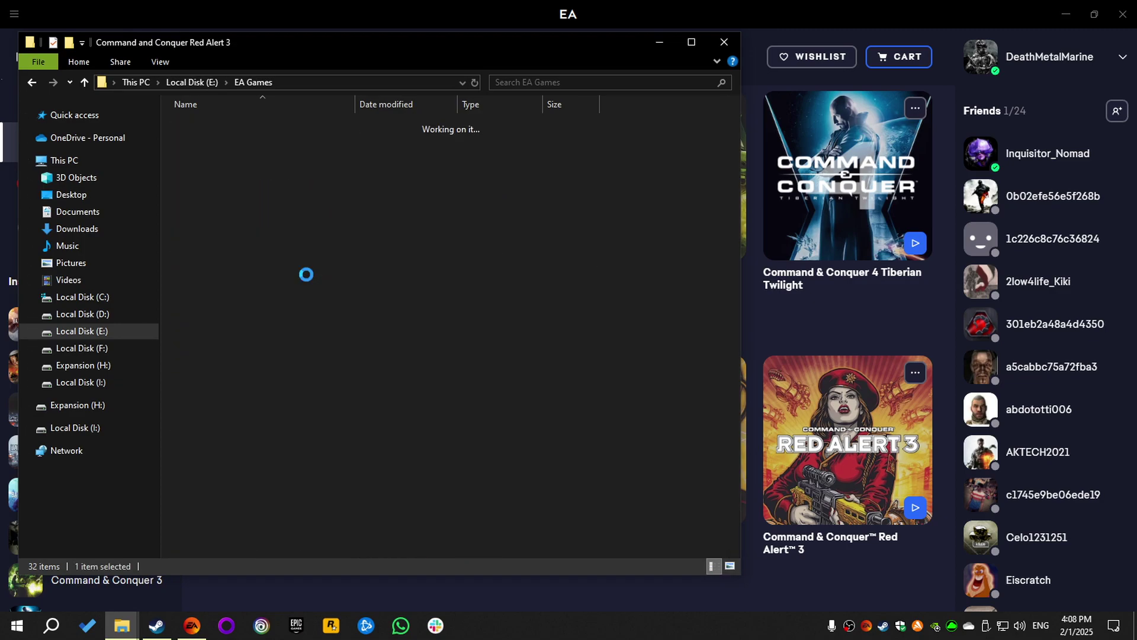
click(226, 156)
double_click(226, 159)
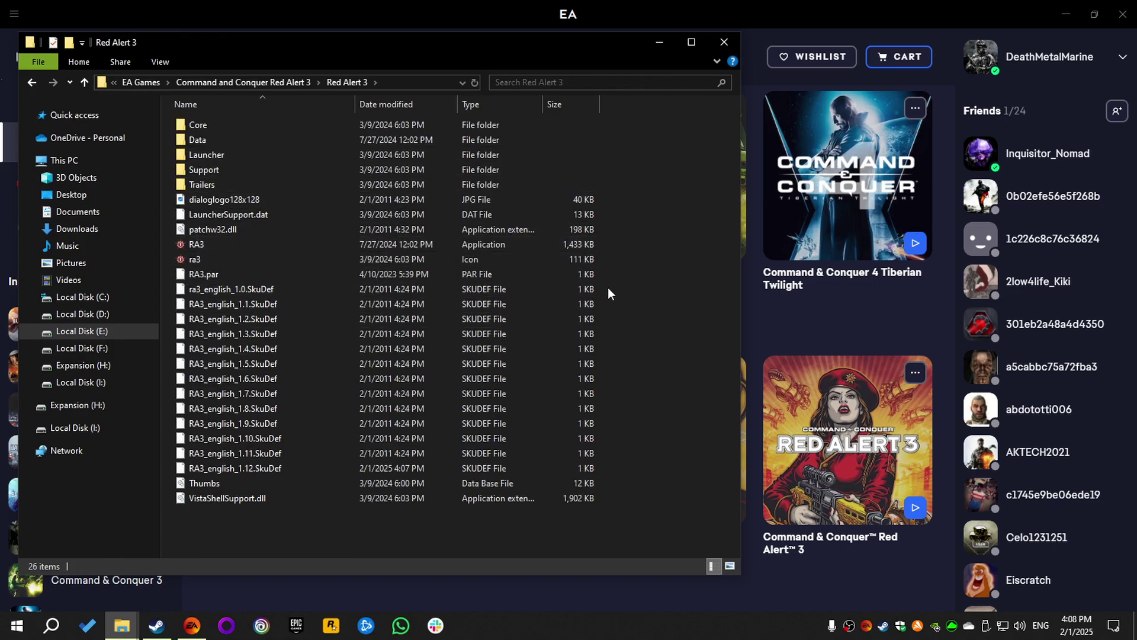
drag(605, 292, 400, 466)
click(286, 513)
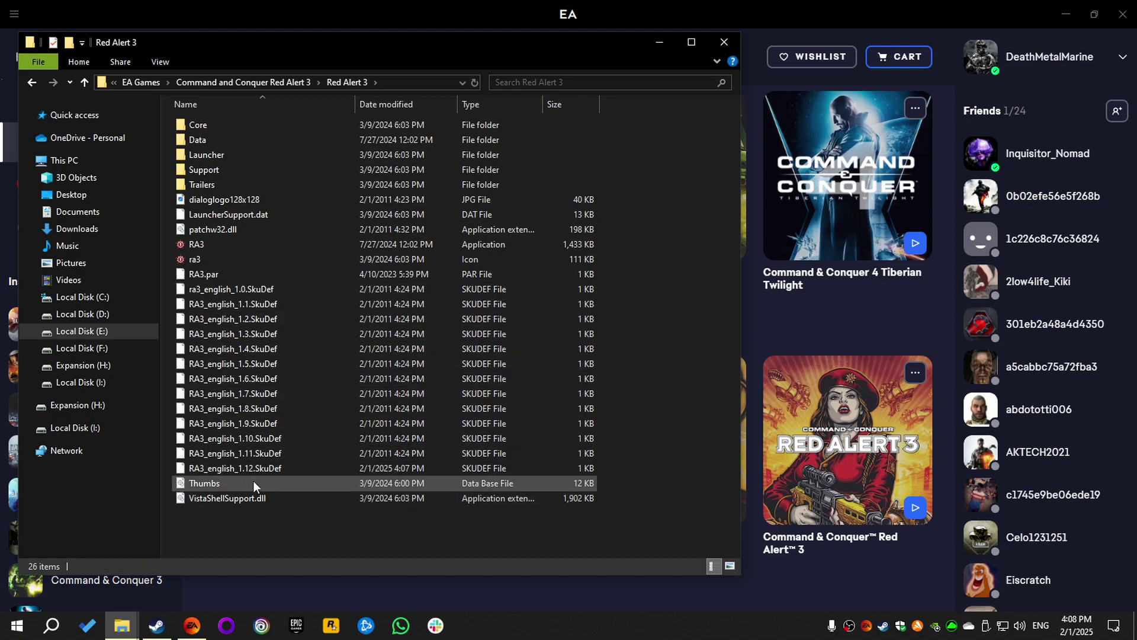
click(251, 471)
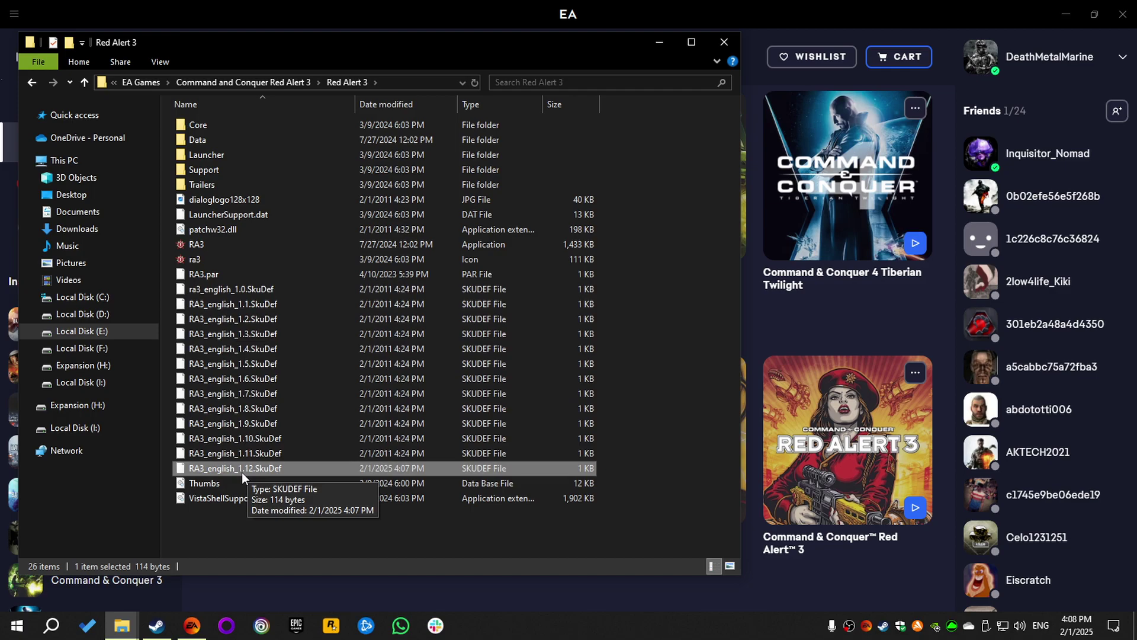
- Open RA3_english_1.12.SkuDef with Notepad and type a new add-config line at the top
right_click(274, 470)
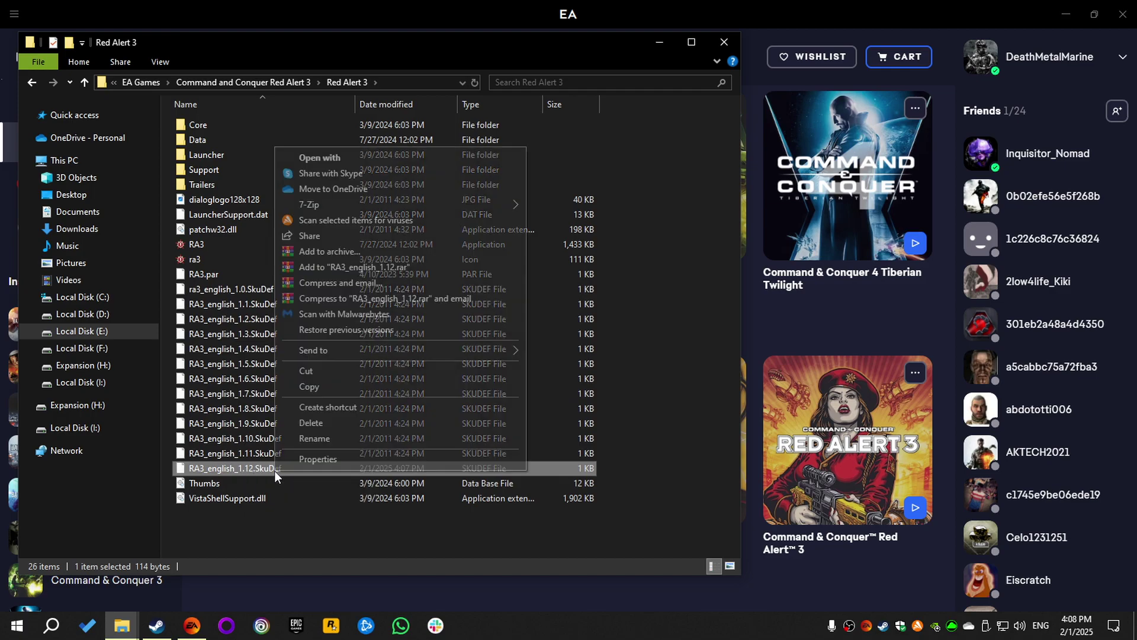
click(331, 161)
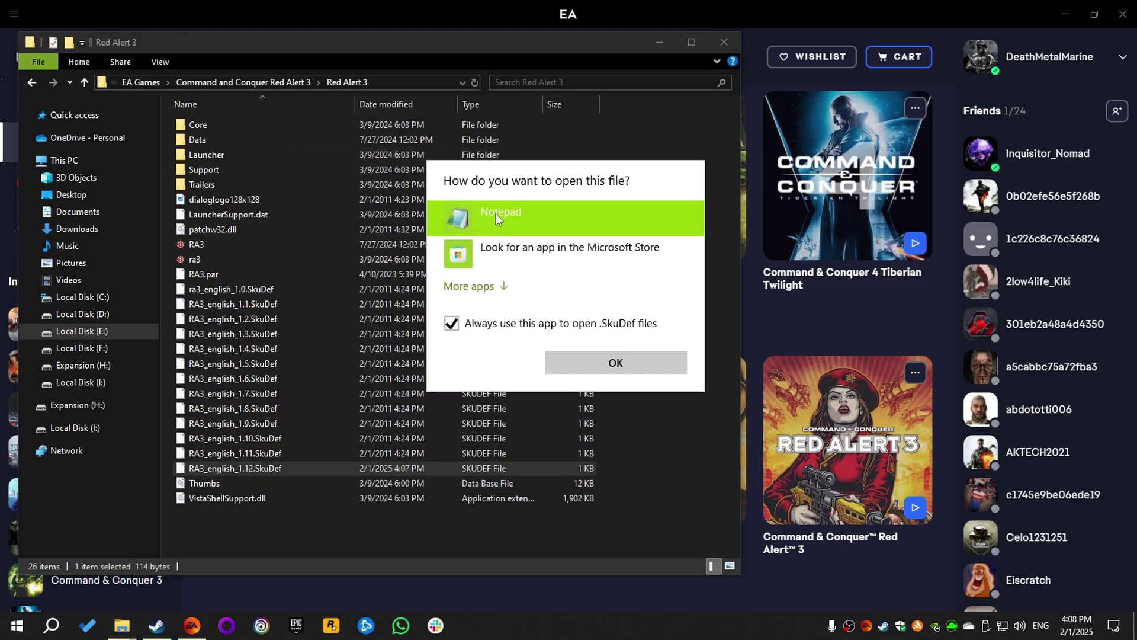
click(451, 323)
click(602, 362)
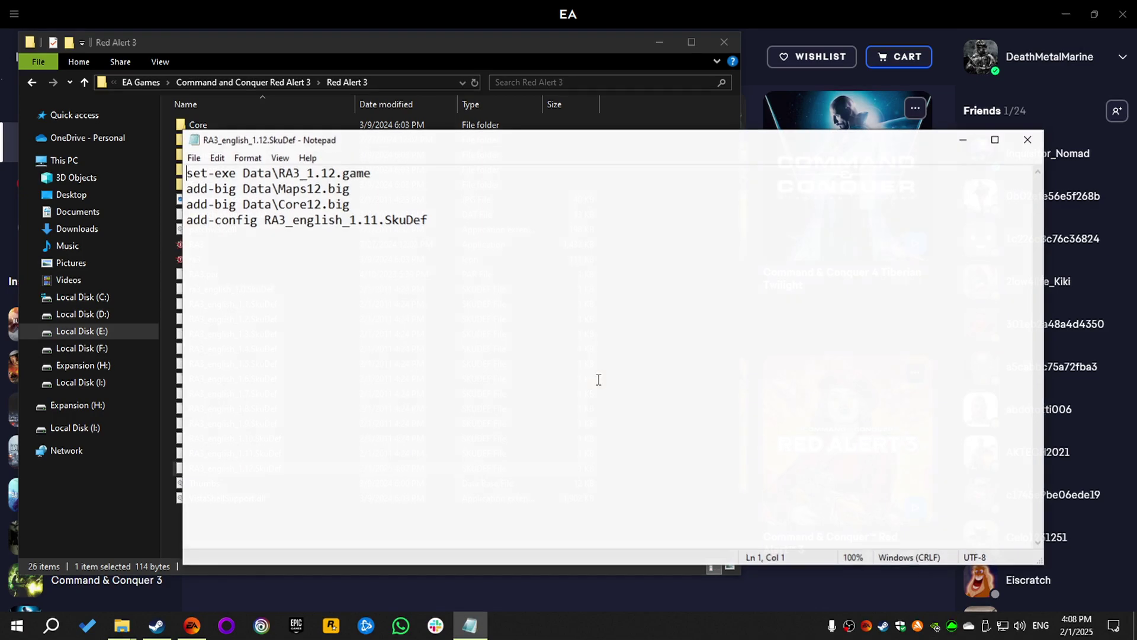
key(Return)
key(Return)
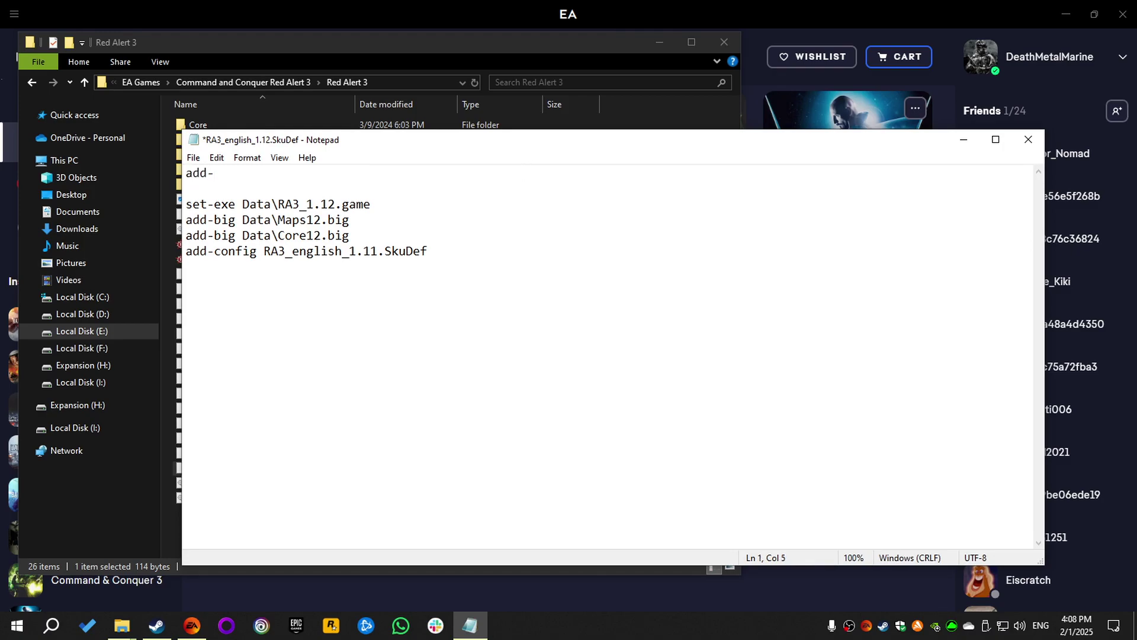
text(onfig)
- In the Documents window, browse to Red Alert 3\Mods\GenEvo
mouse_move(121, 625)
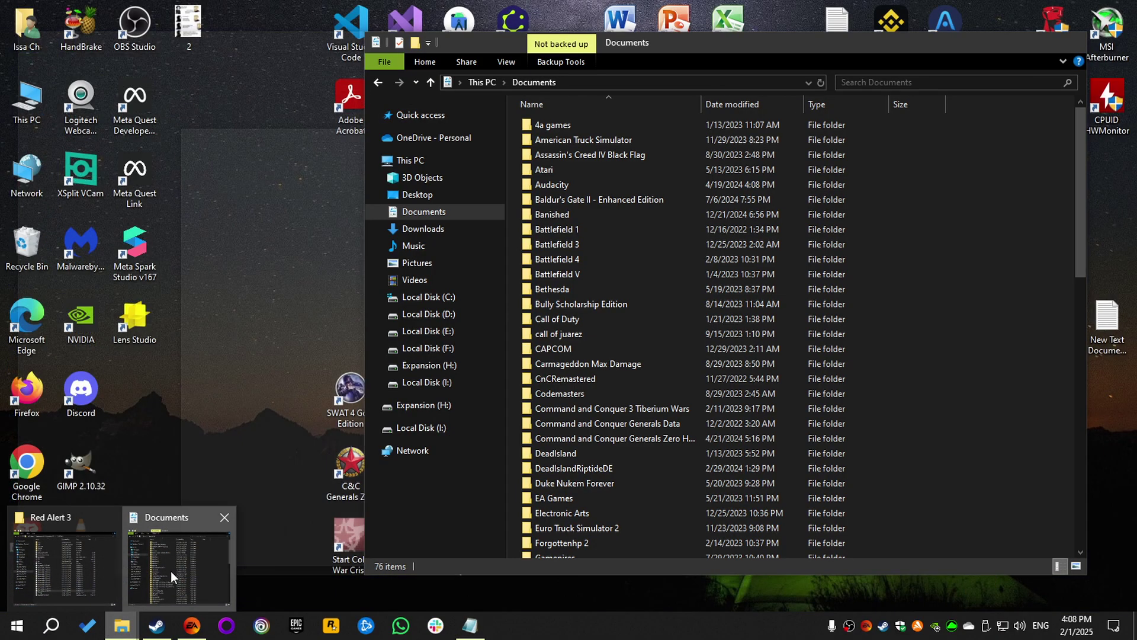
click(171, 571)
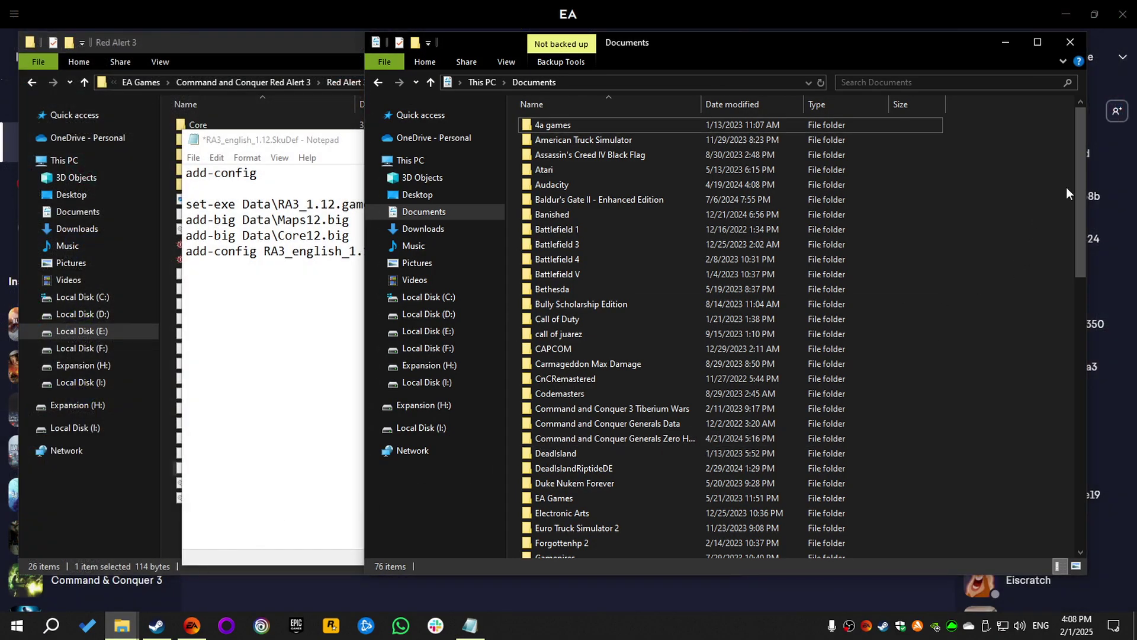
drag(1079, 154, 1079, 305)
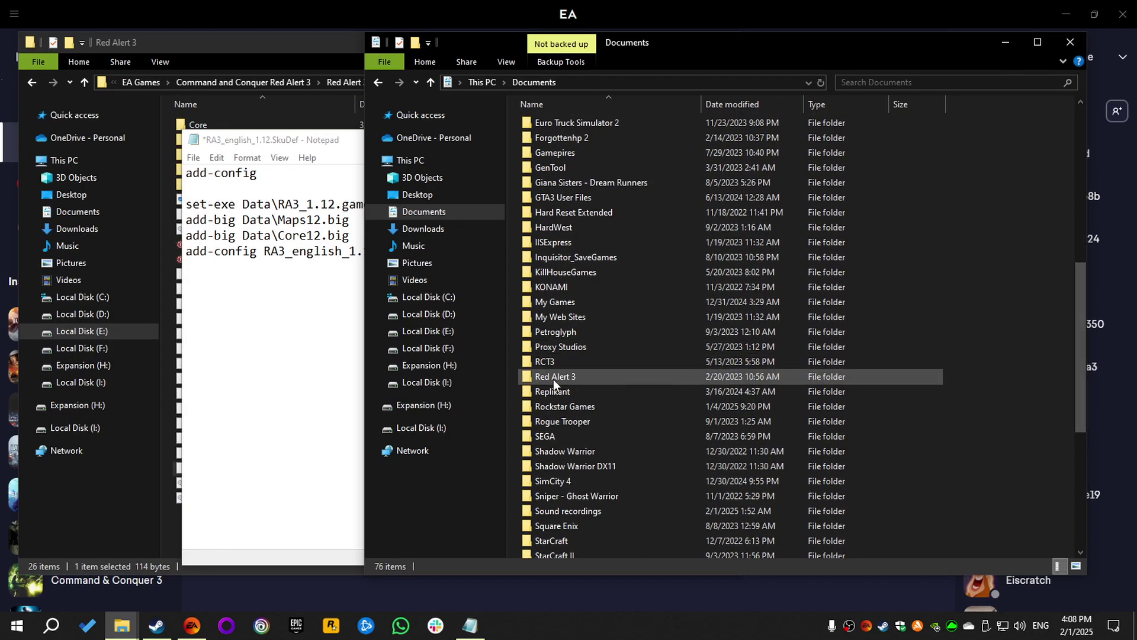
double_click(569, 378)
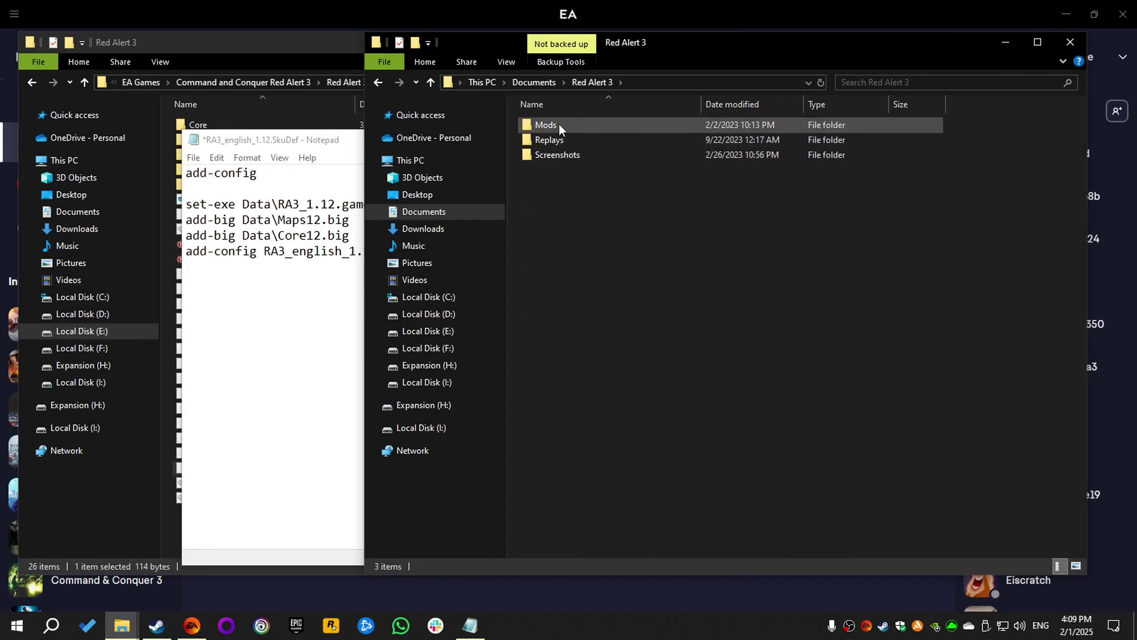
double_click(550, 126)
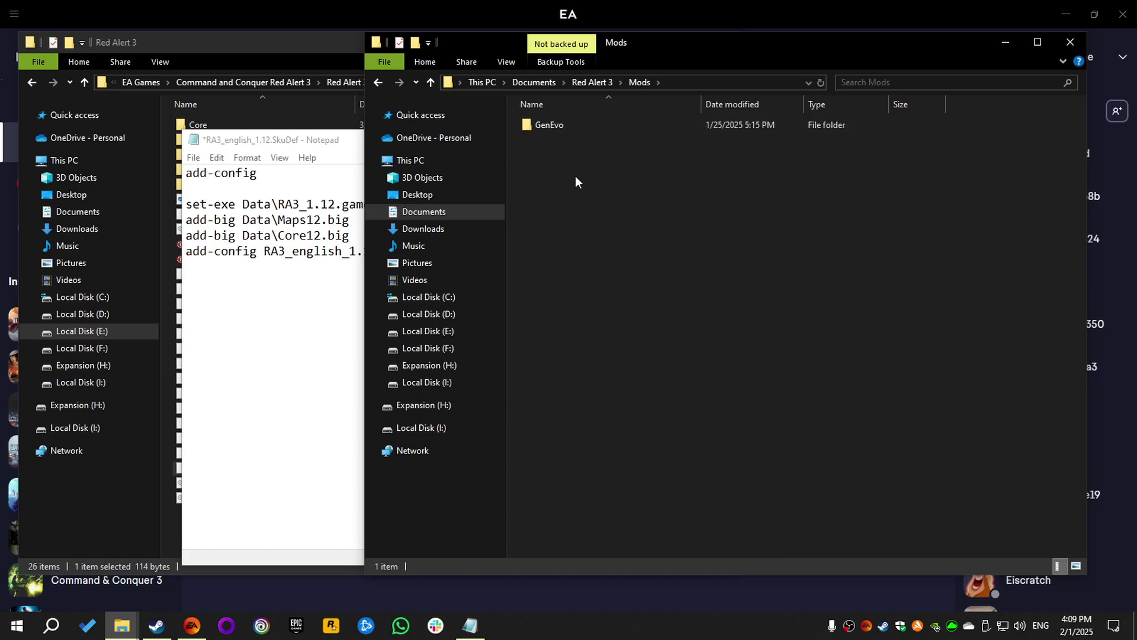
drag(954, 147, 524, 385)
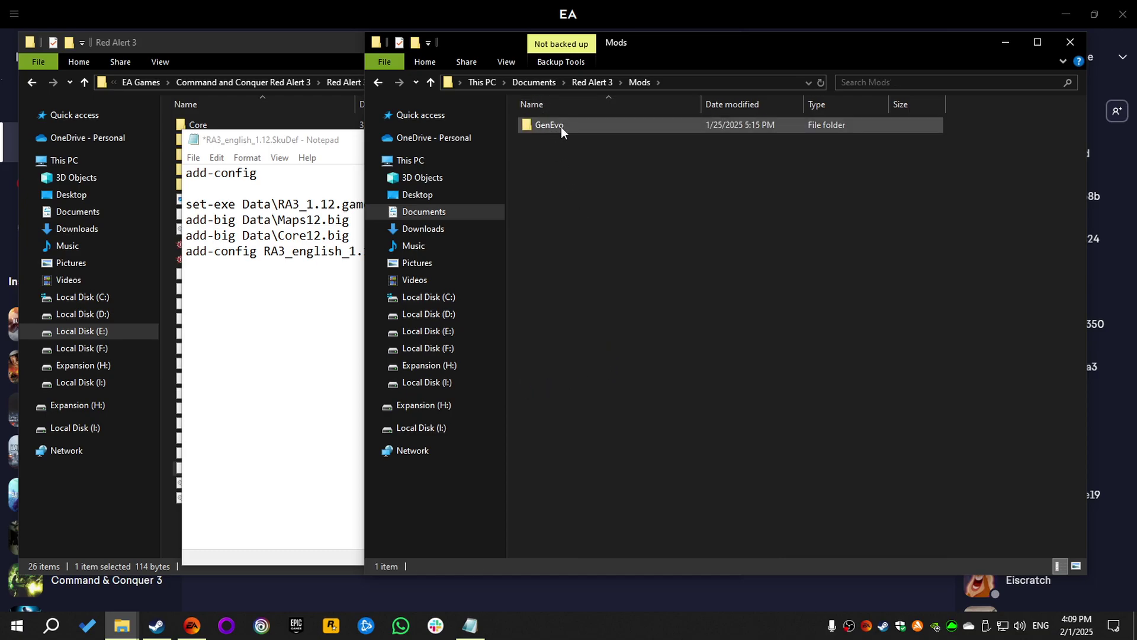
mouse_move(554, 126)
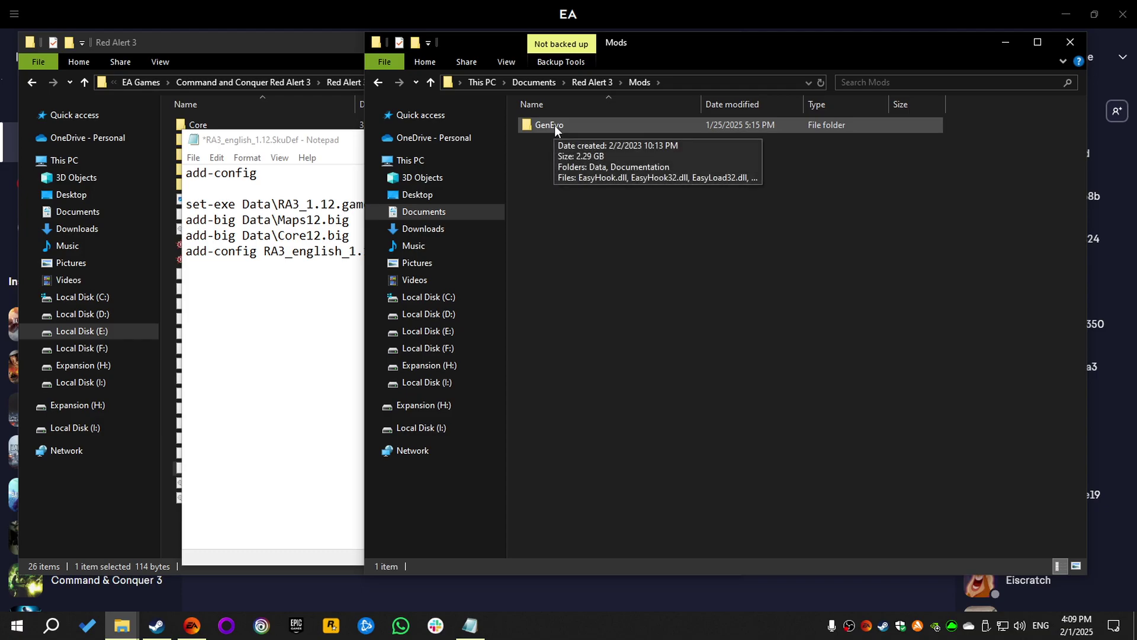
double_click(554, 125)
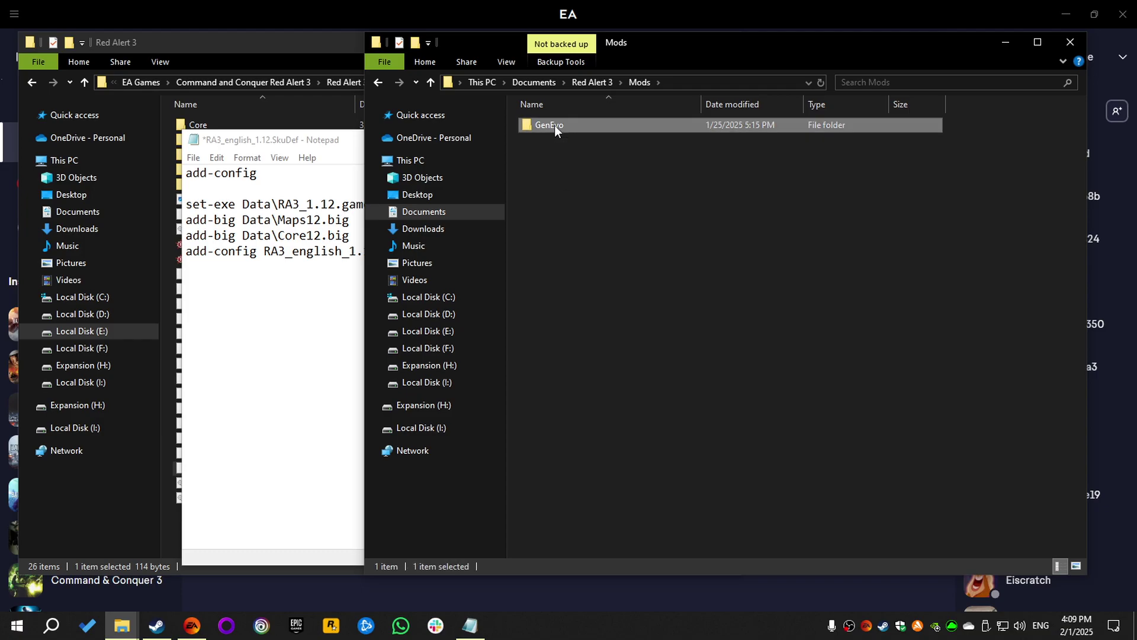
- Copy the GenEvo folder path and paste it after add-config, followed by a backslash
click(726, 84)
key(ctrl+c)
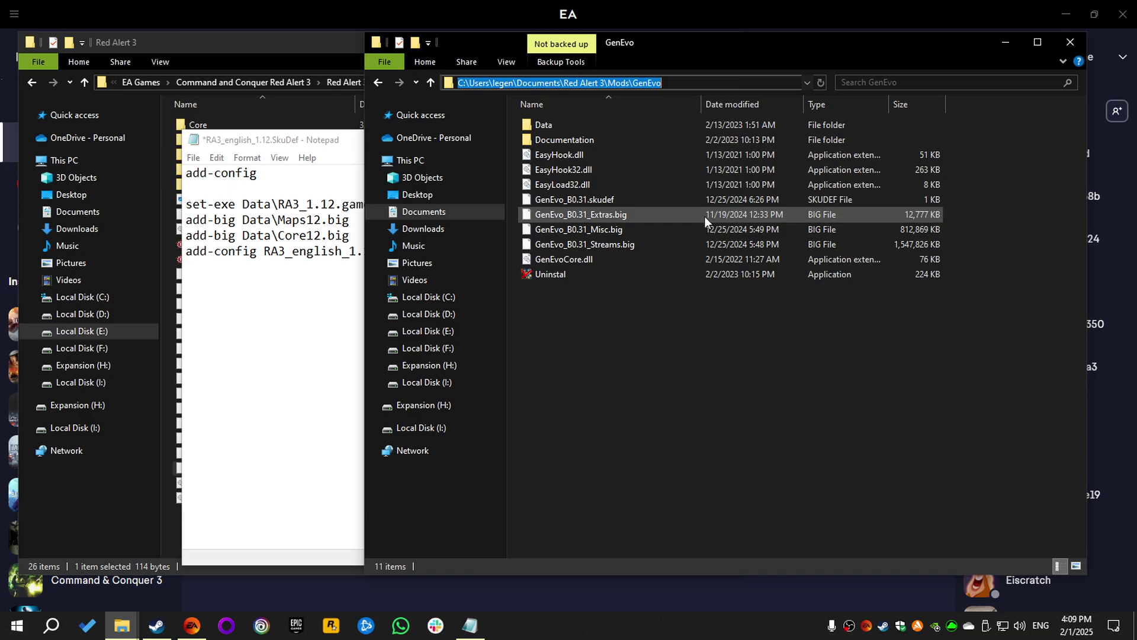
click(306, 176)
key(ctrl+v)
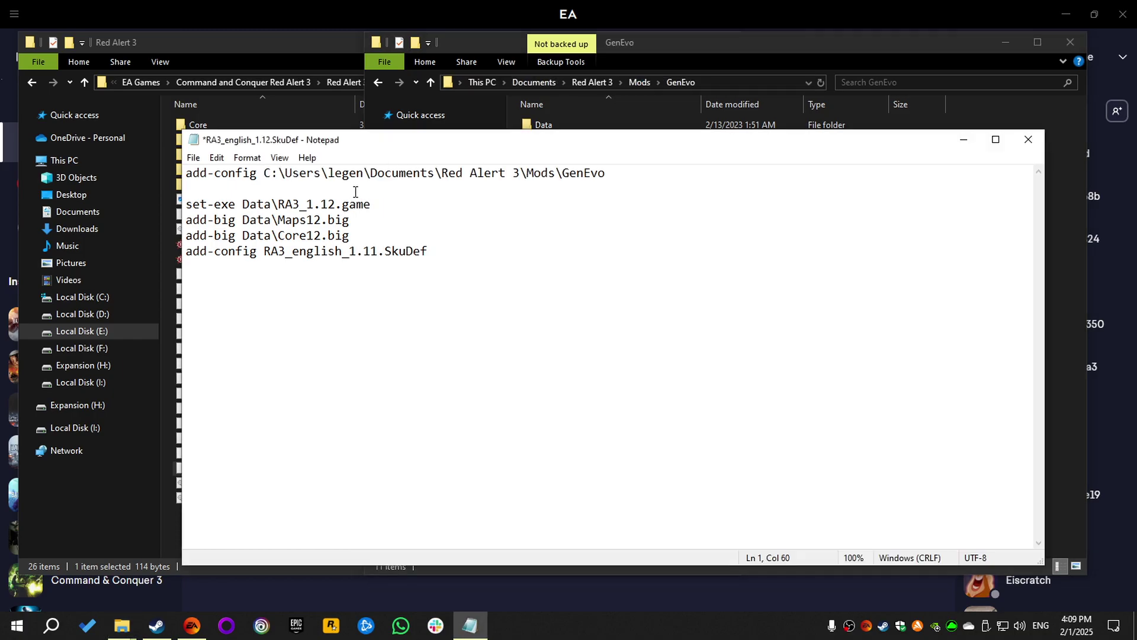
text(\)
- Append the GenEvo_B0.31.skudef file name to the line and save the SkuDef
click(757, 39)
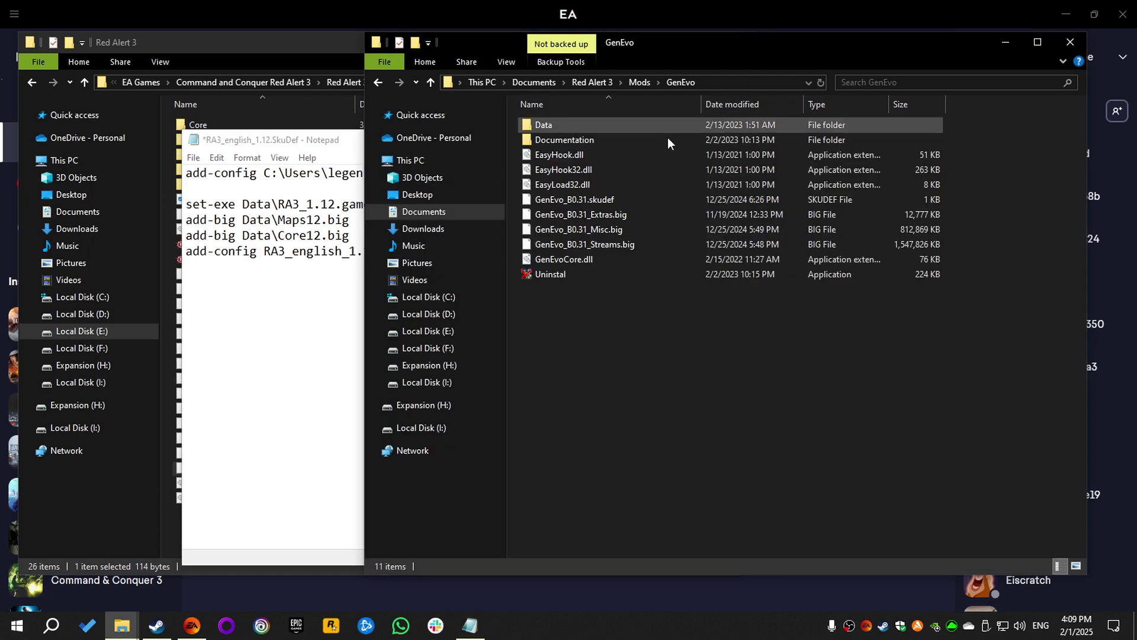
click(619, 199)
click(615, 201)
key(ctrl+c)
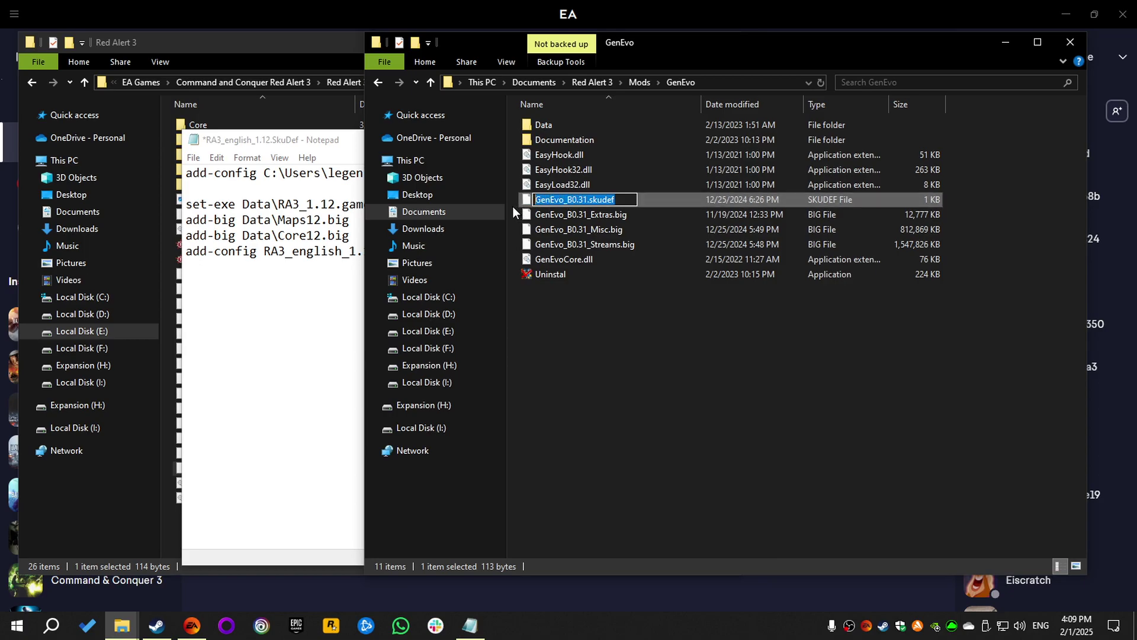
click(612, 347)
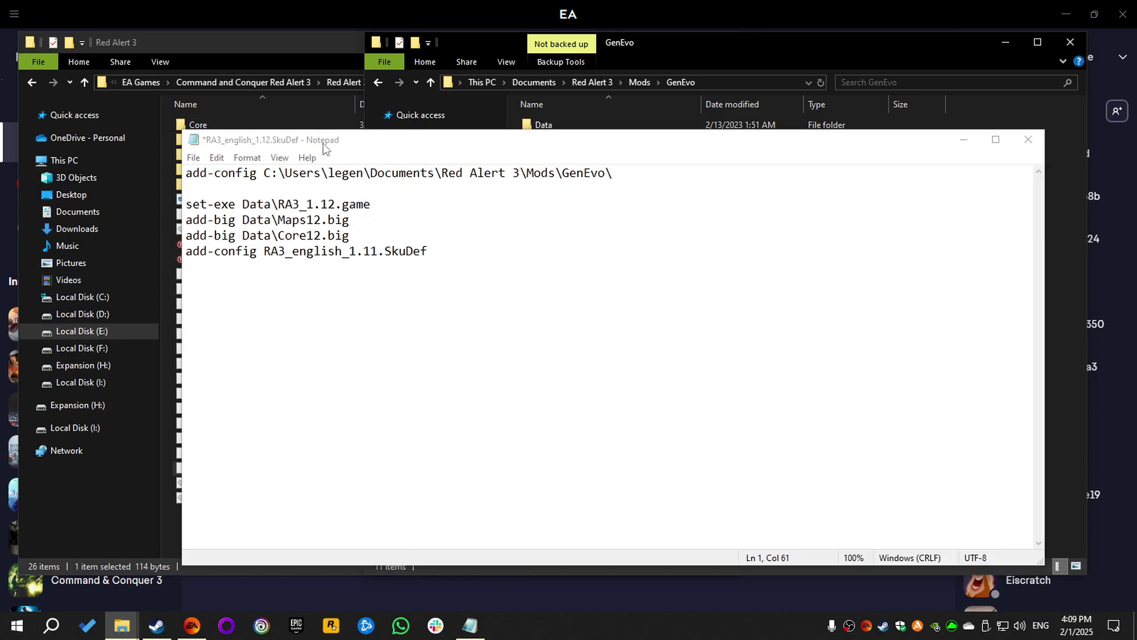
click(323, 141)
key(ctrl+v)
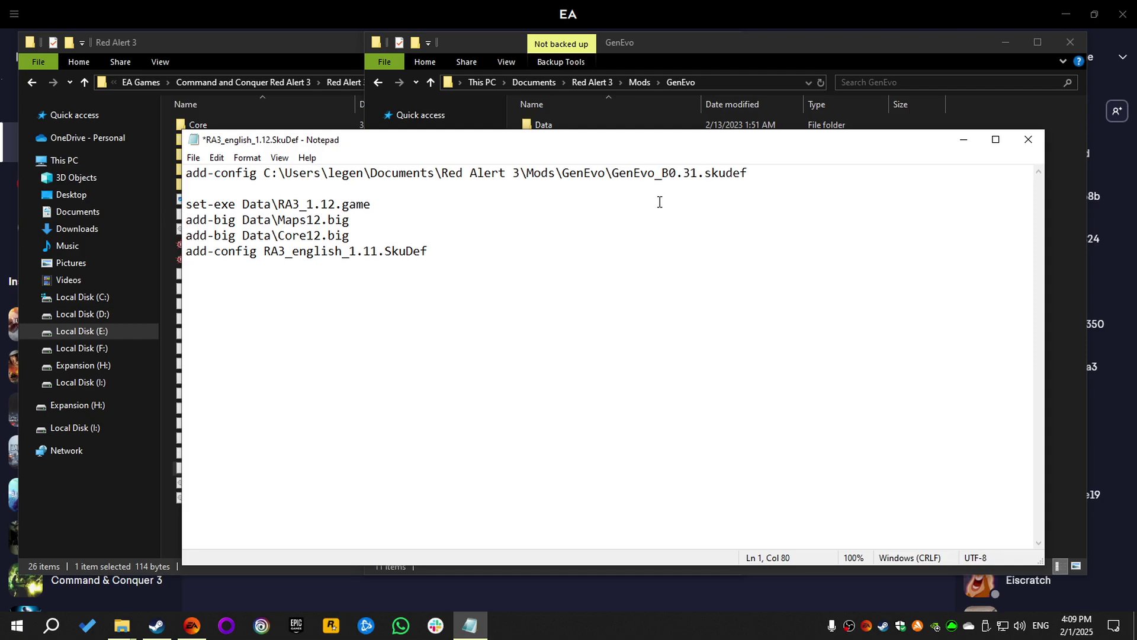
key(ctrl+s)
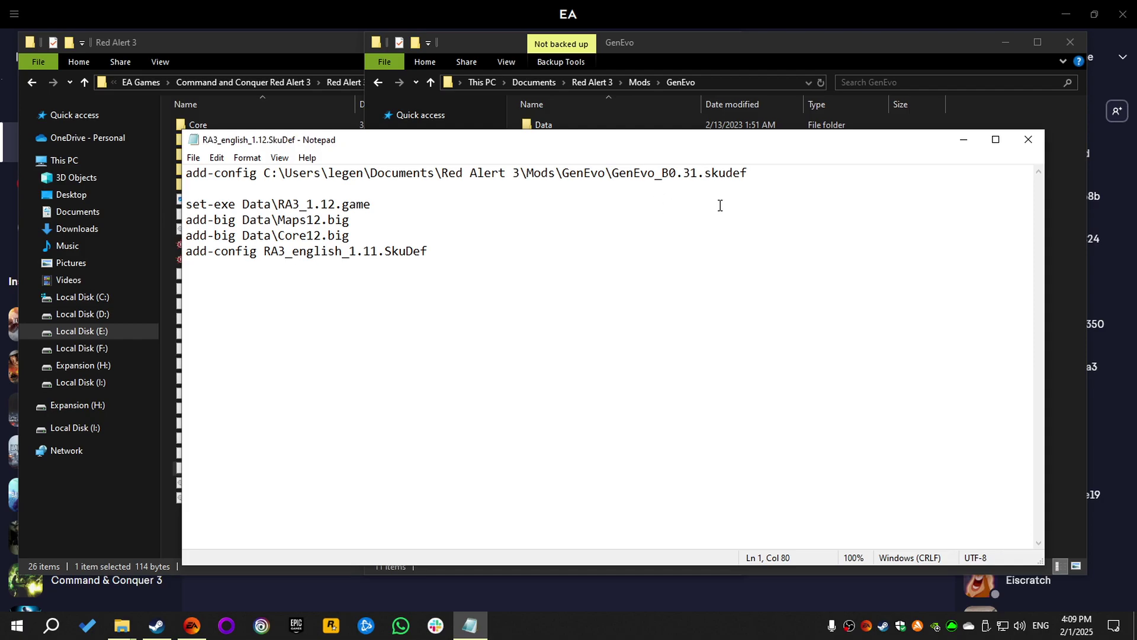
- Minimize Notepad and both Explorer windows, then play Red Alert 3 from the EA library
click(964, 141)
click(1007, 43)
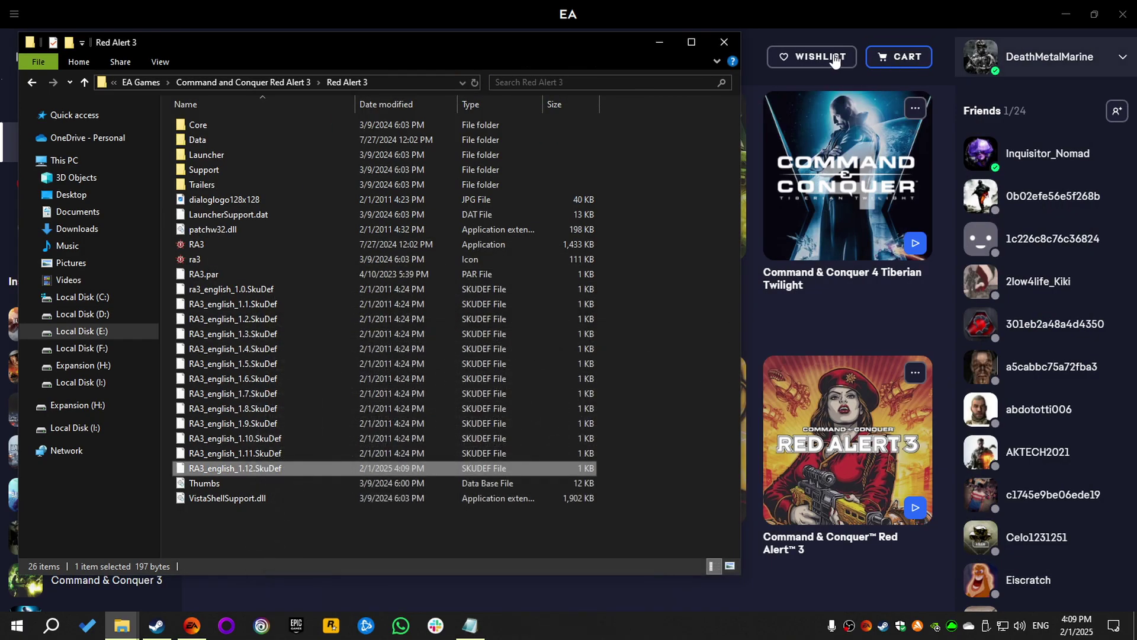
click(662, 43)
click(915, 507)
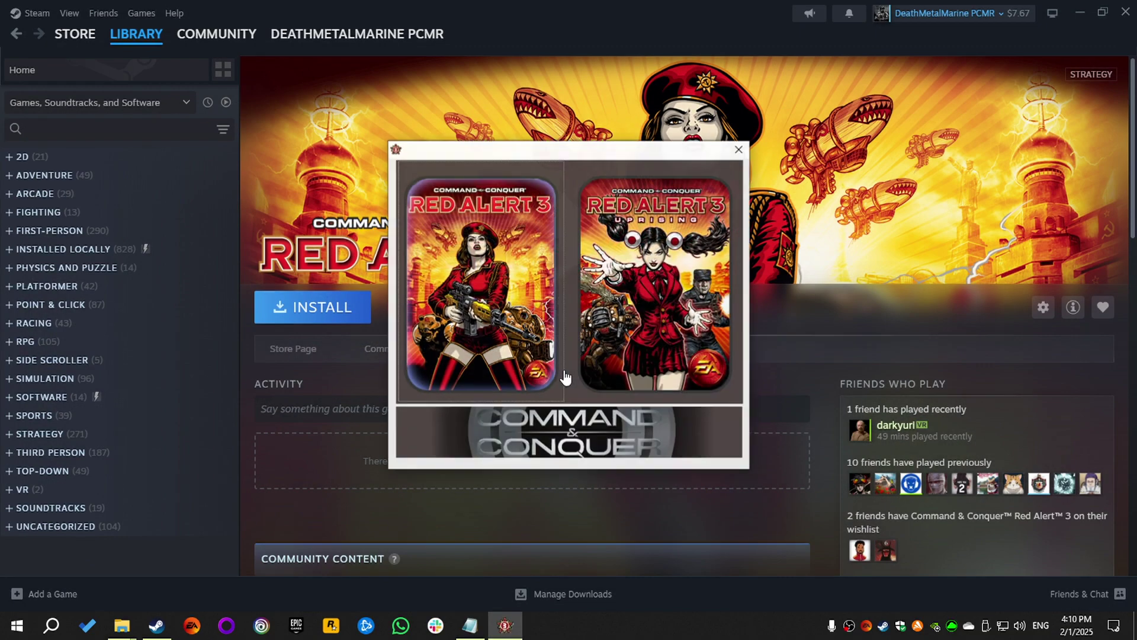
- Start the original Red Alert 3, then quit from the Generals Evolution main menu
click(521, 318)
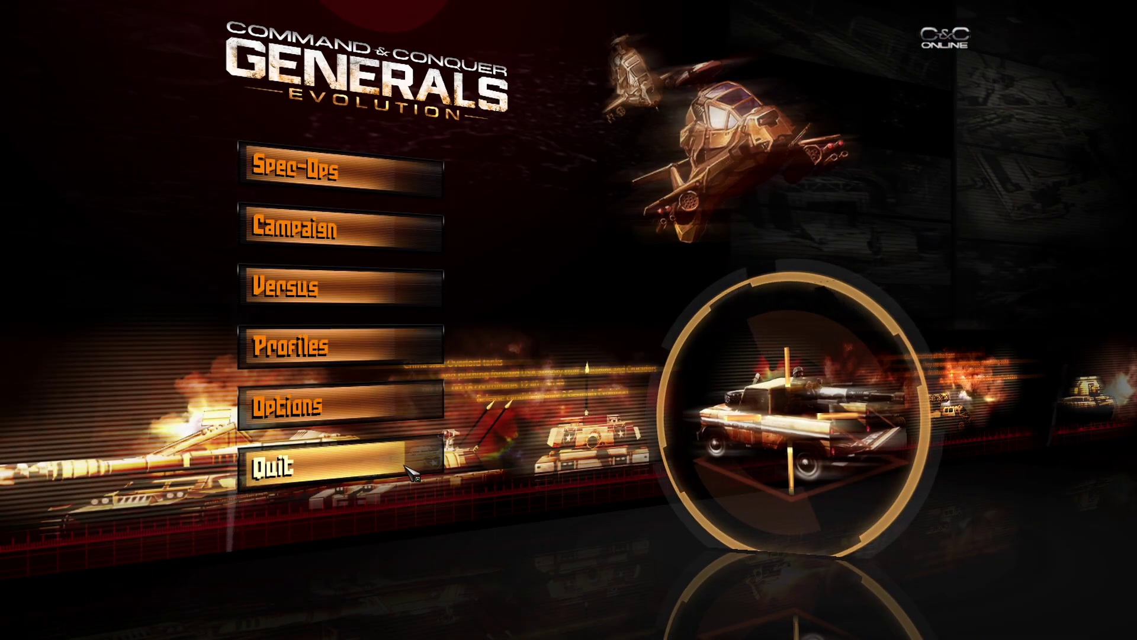
click(407, 471)
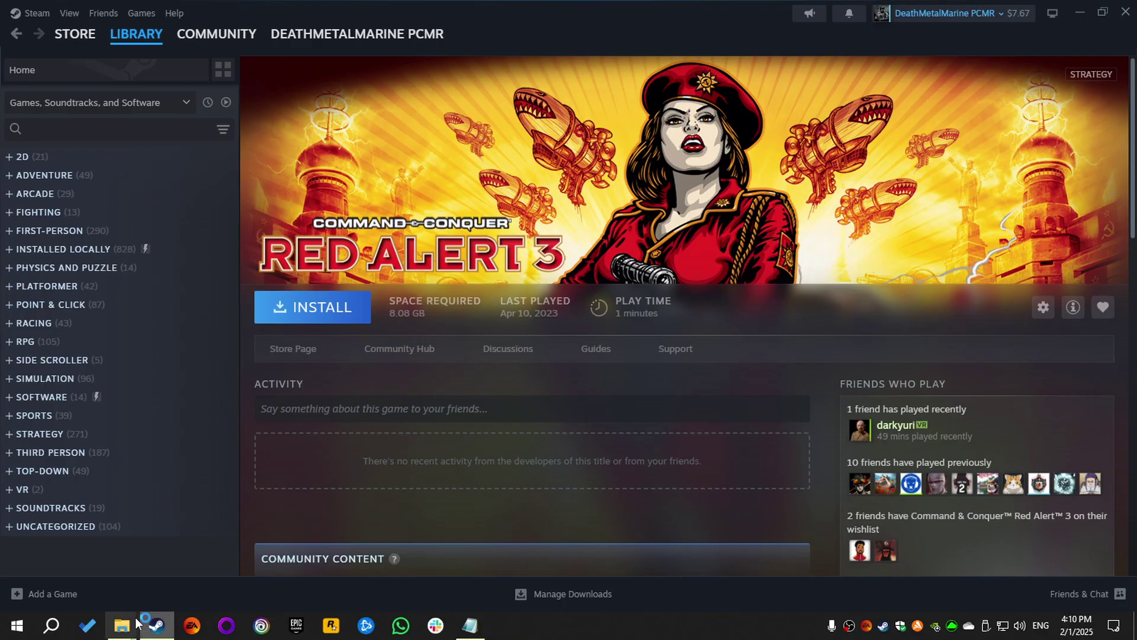
- Browse from EA Games into Command and Conquer 3 TW and KW\Command Conquer 3 Tiberium Wars
mouse_move(137, 623)
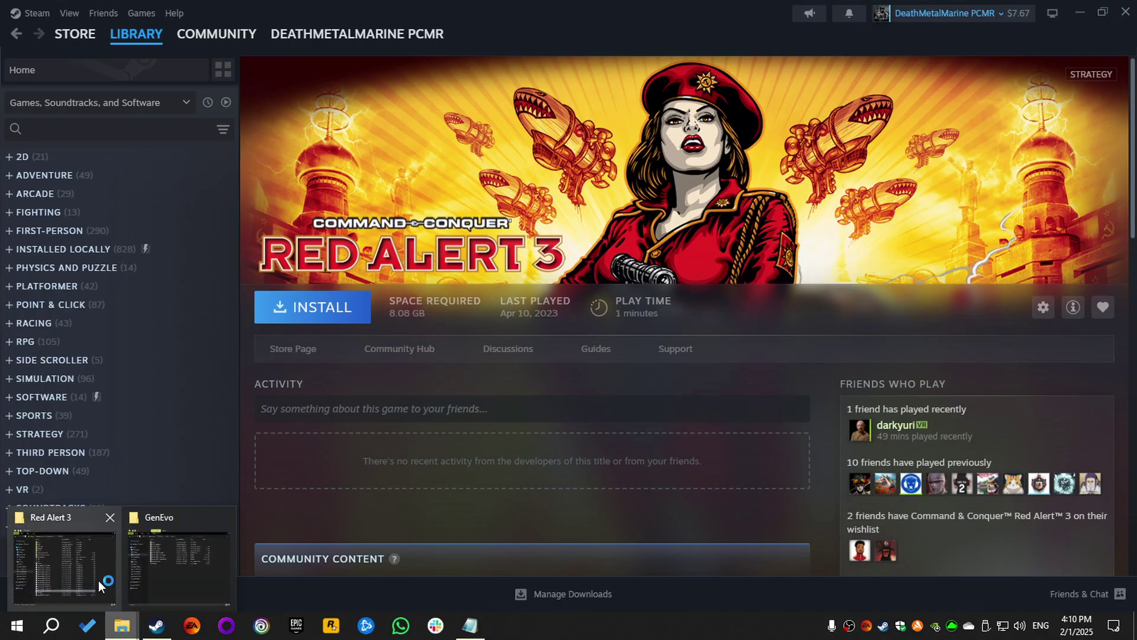
click(84, 564)
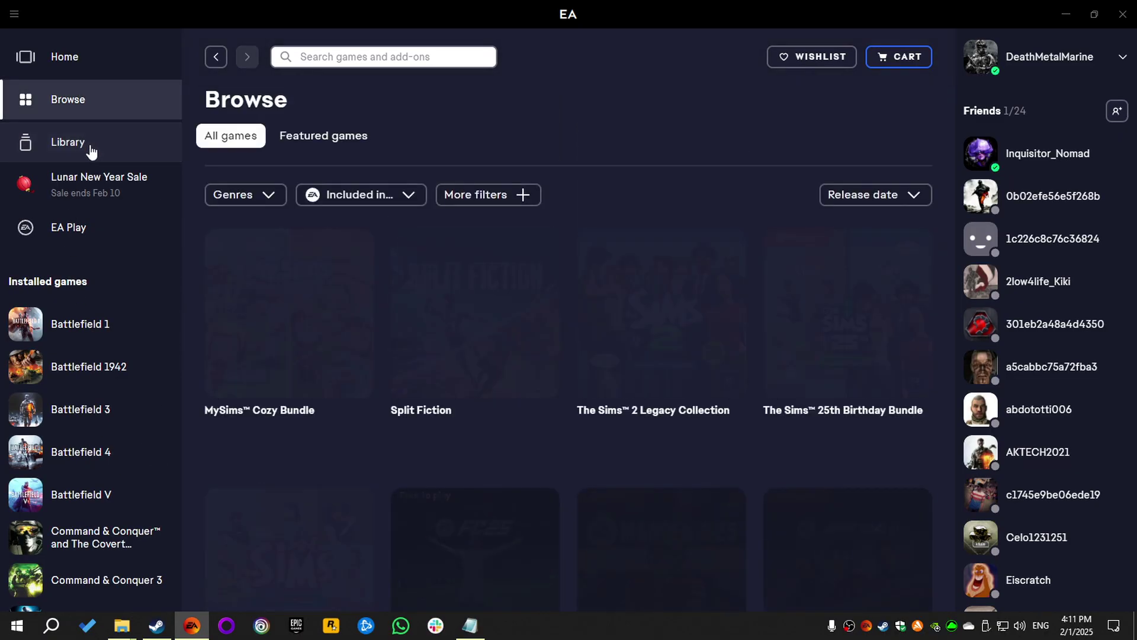
click(122, 625)
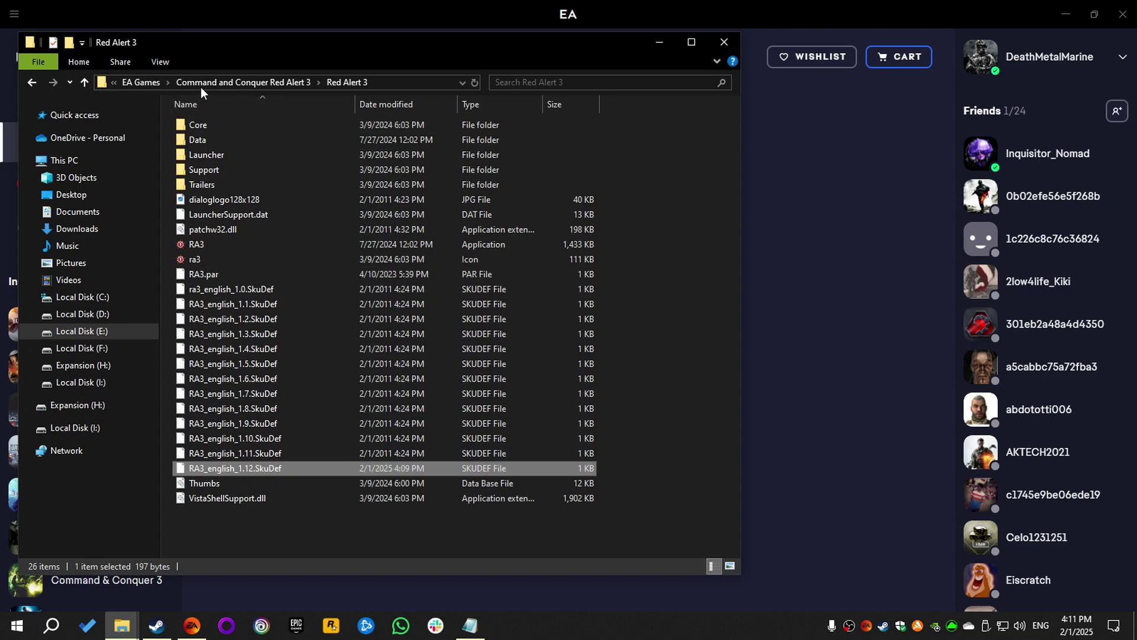
click(138, 81)
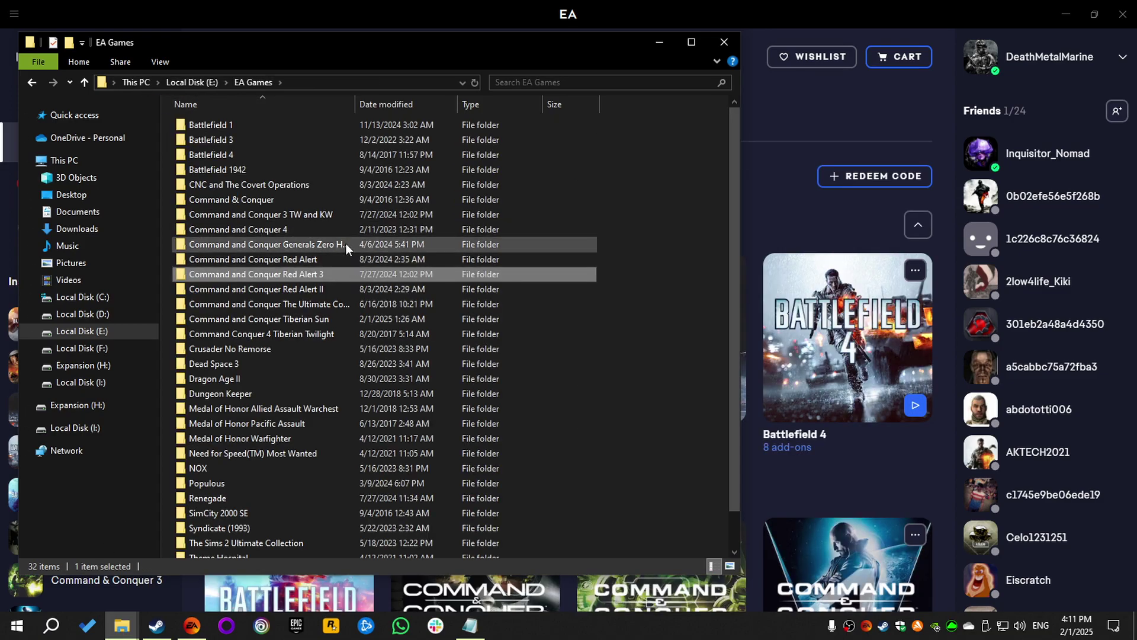
double_click(319, 214)
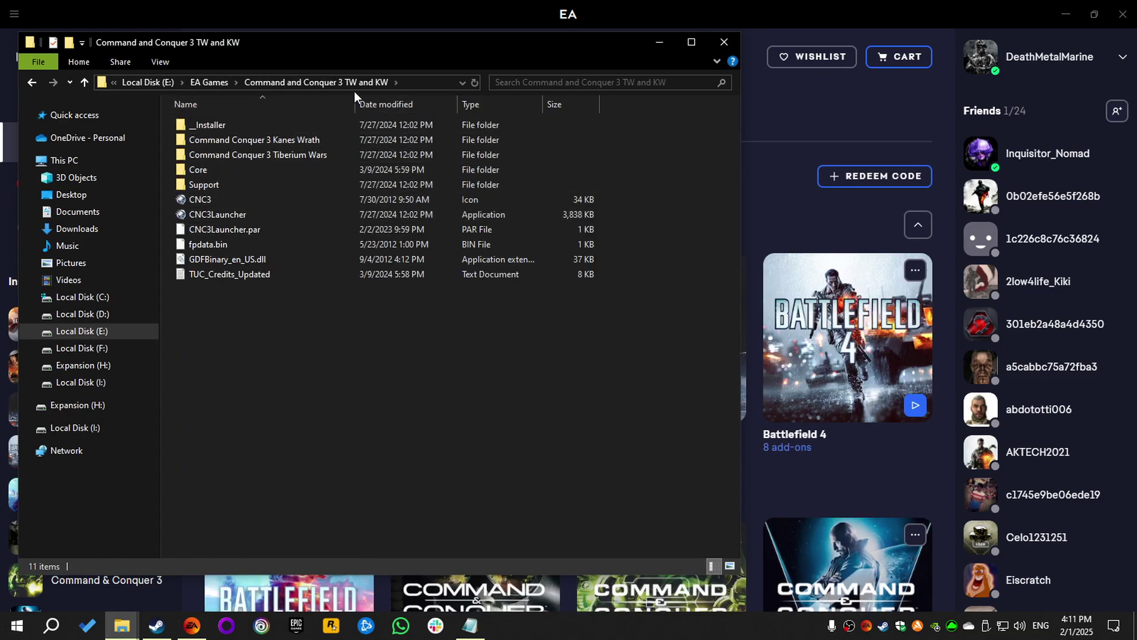
double_click(274, 153)
- Open CNC3_english_1.9.SkuDef with Notepad
click(266, 319)
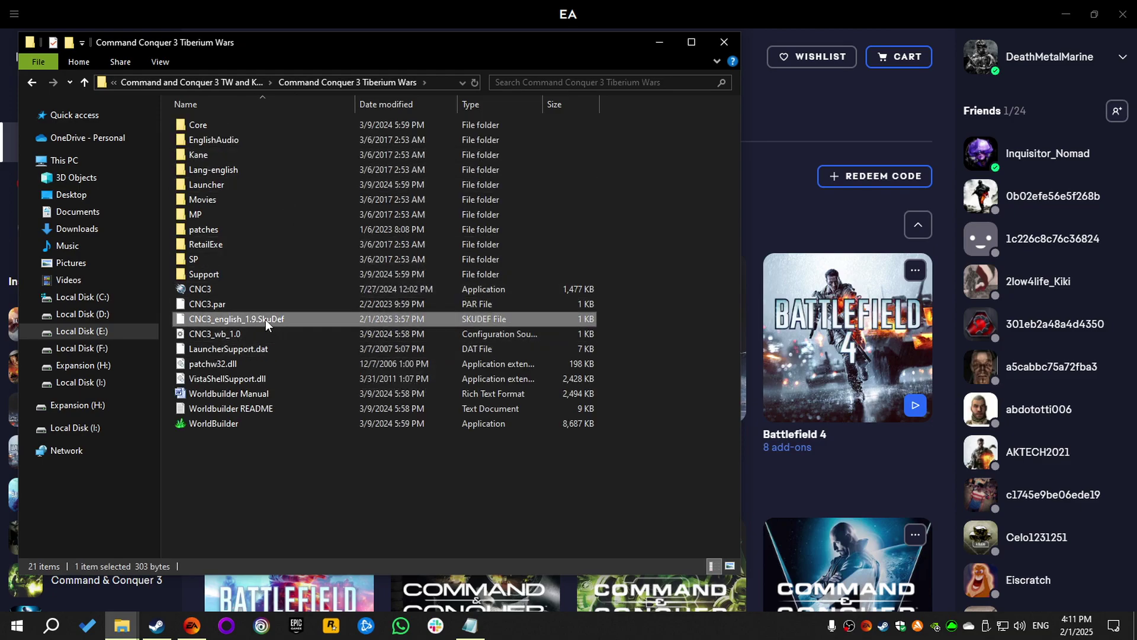
right_click(290, 319)
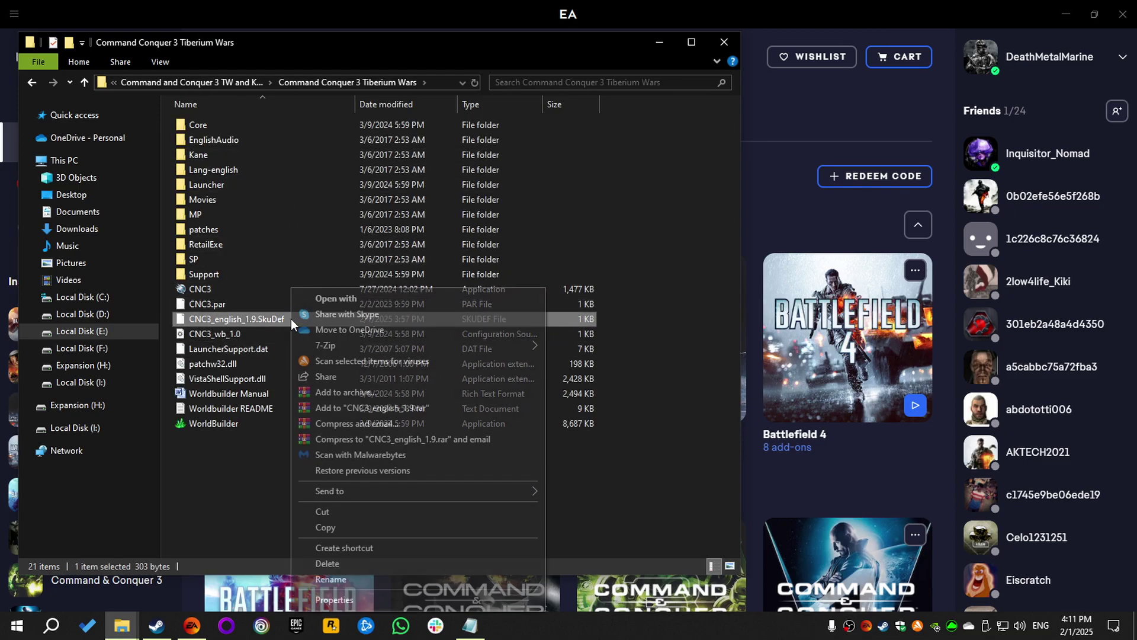
click(332, 298)
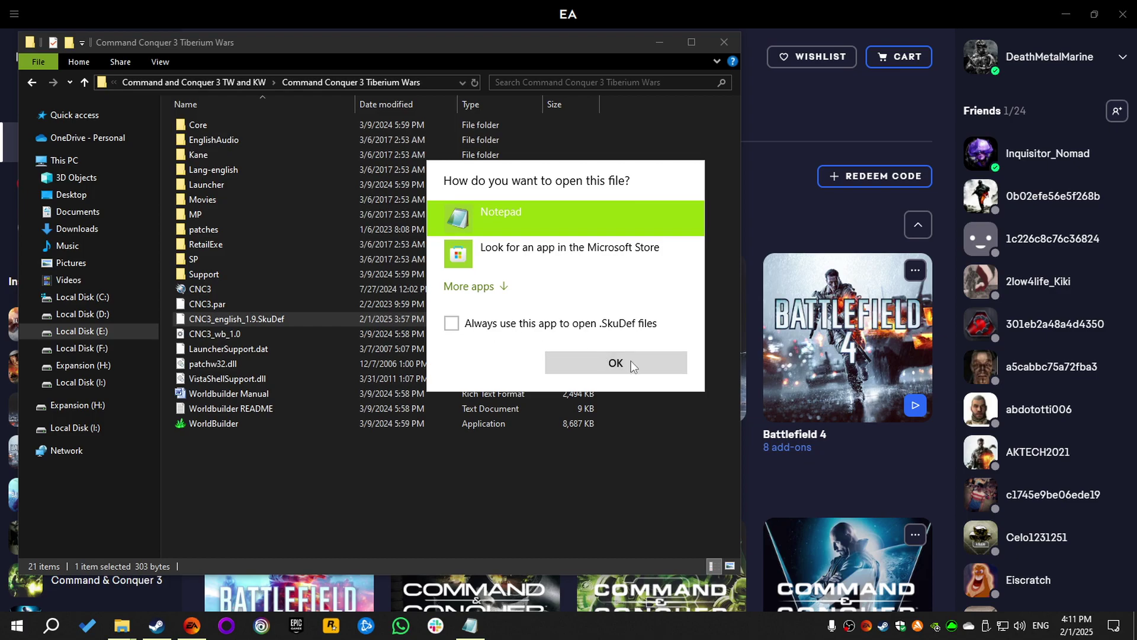
click(616, 363)
- Add an add-config line atop the SkuDef, then open the Documents RedHistory mod folder showing its path
key(Return)
key(Return)
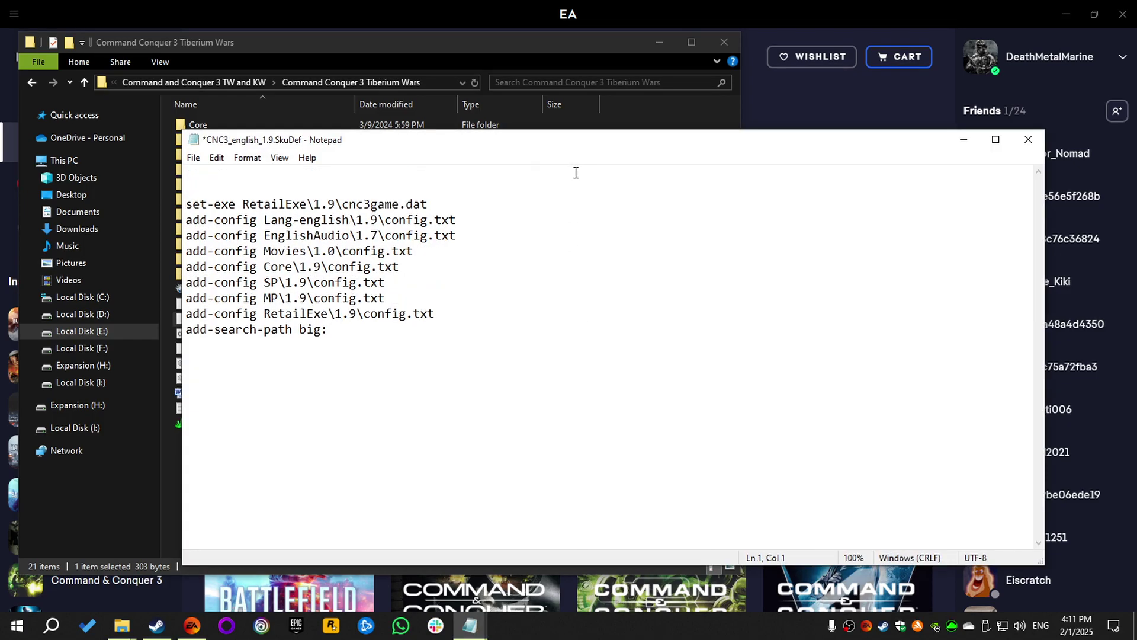
text(add-config)
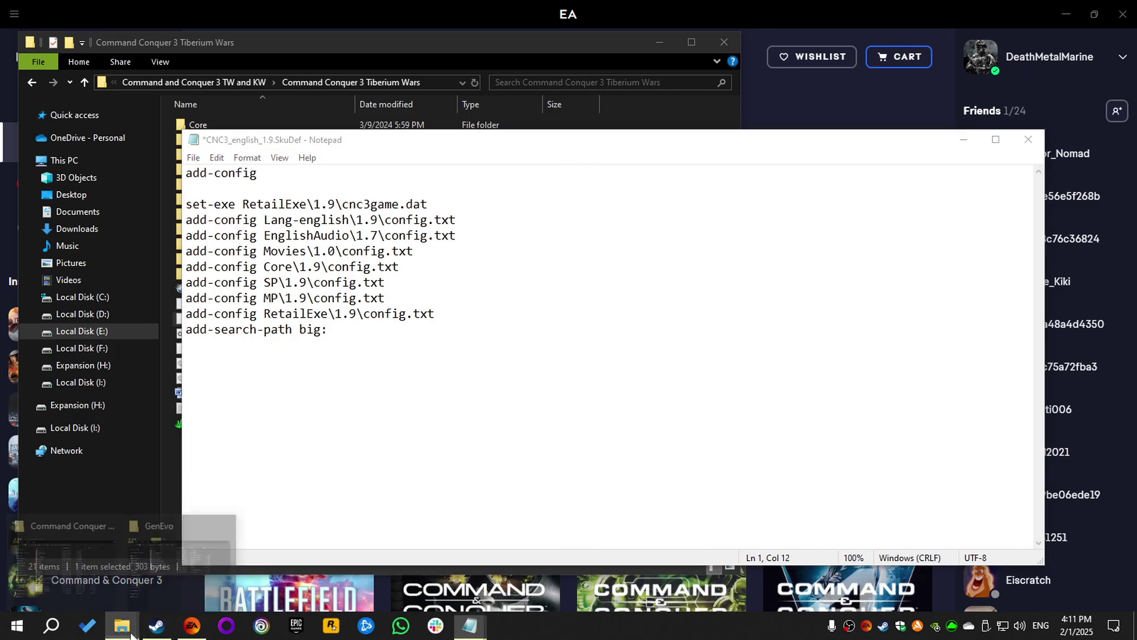
click(184, 560)
click(534, 82)
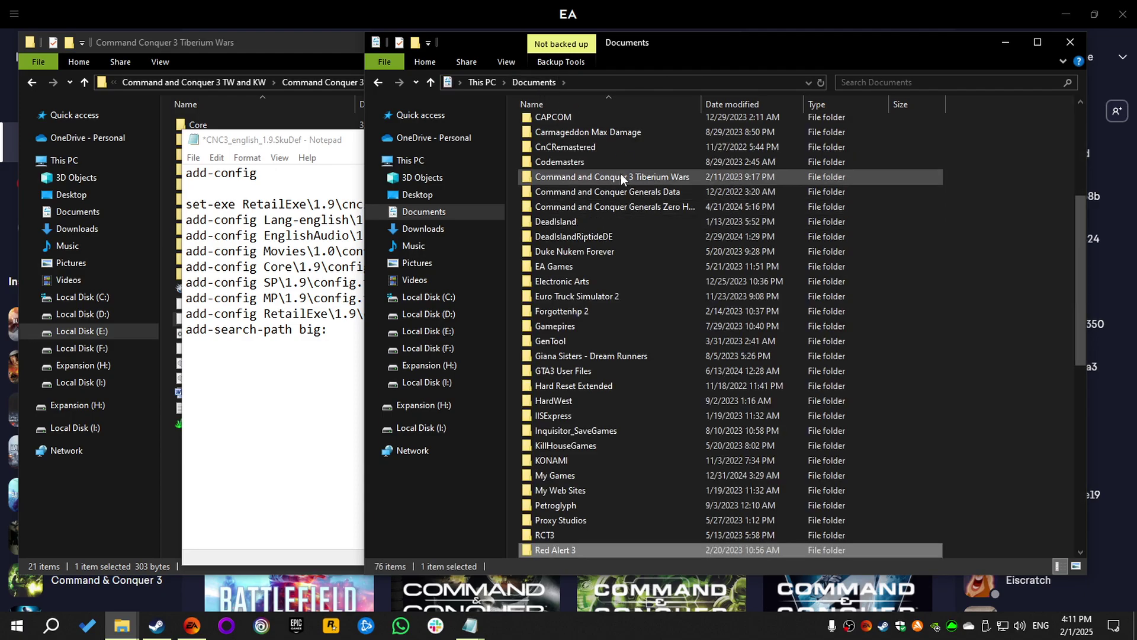
double_click(620, 173)
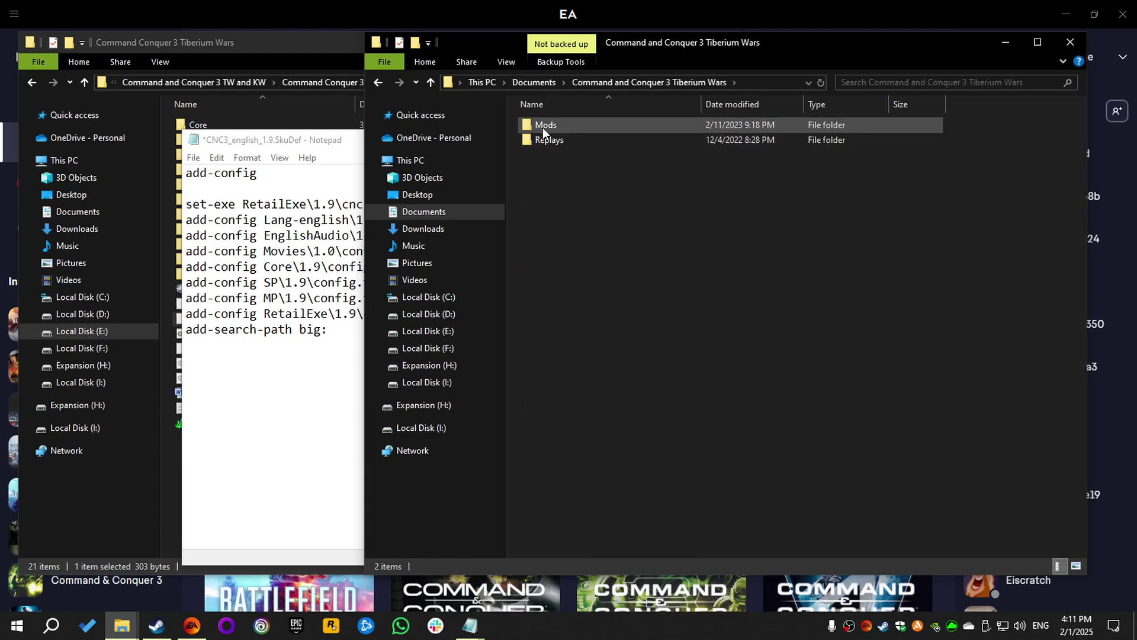
double_click(544, 127)
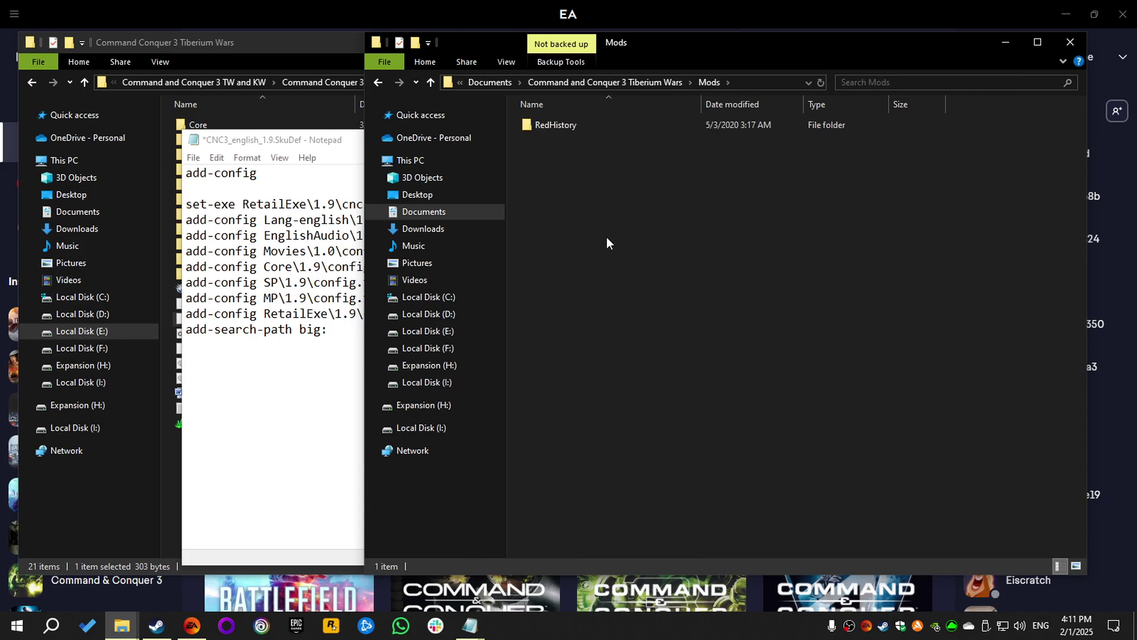
double_click(560, 126)
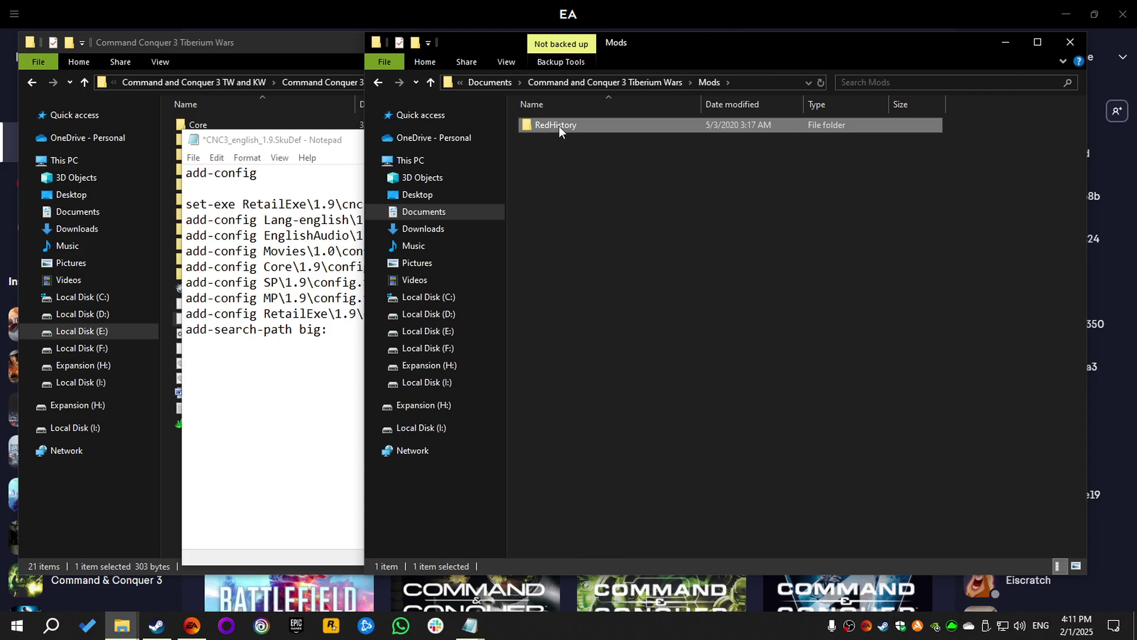
click(734, 81)
key(ctrl+c)
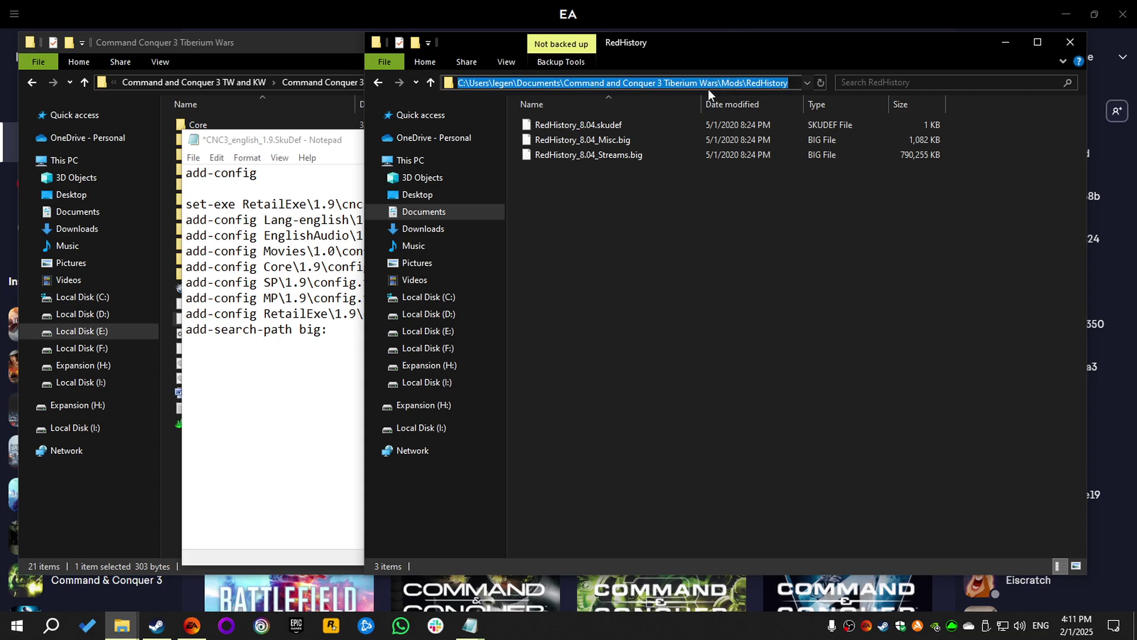
- Paste the RedHistory folder path after add-config, followed by a backslash
click(330, 142)
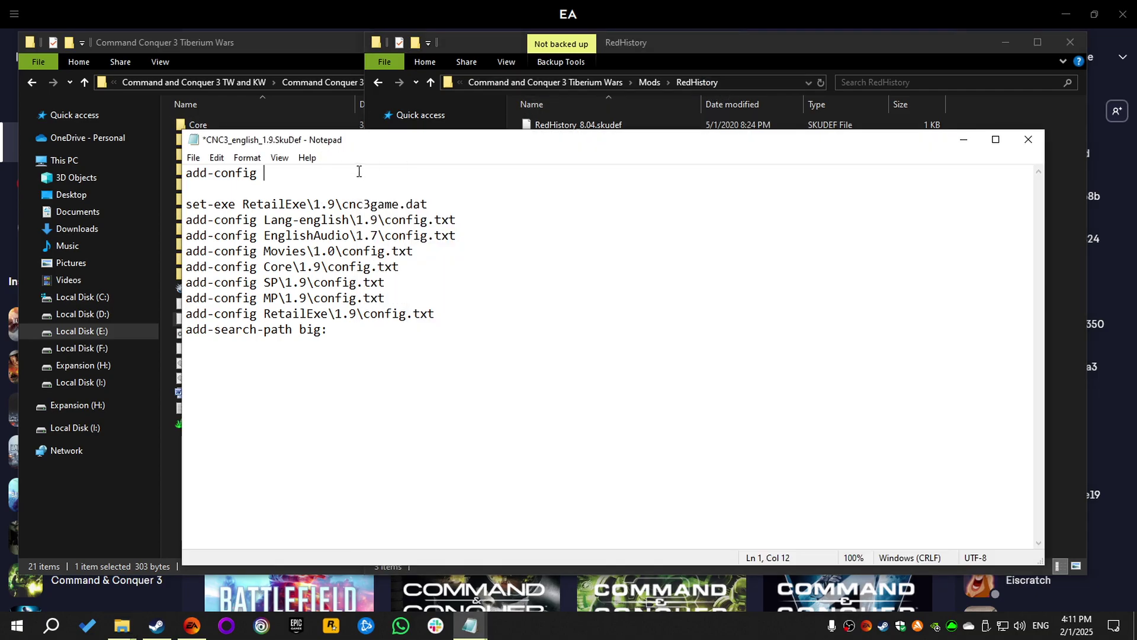
key(ctrl+v)
text(\)
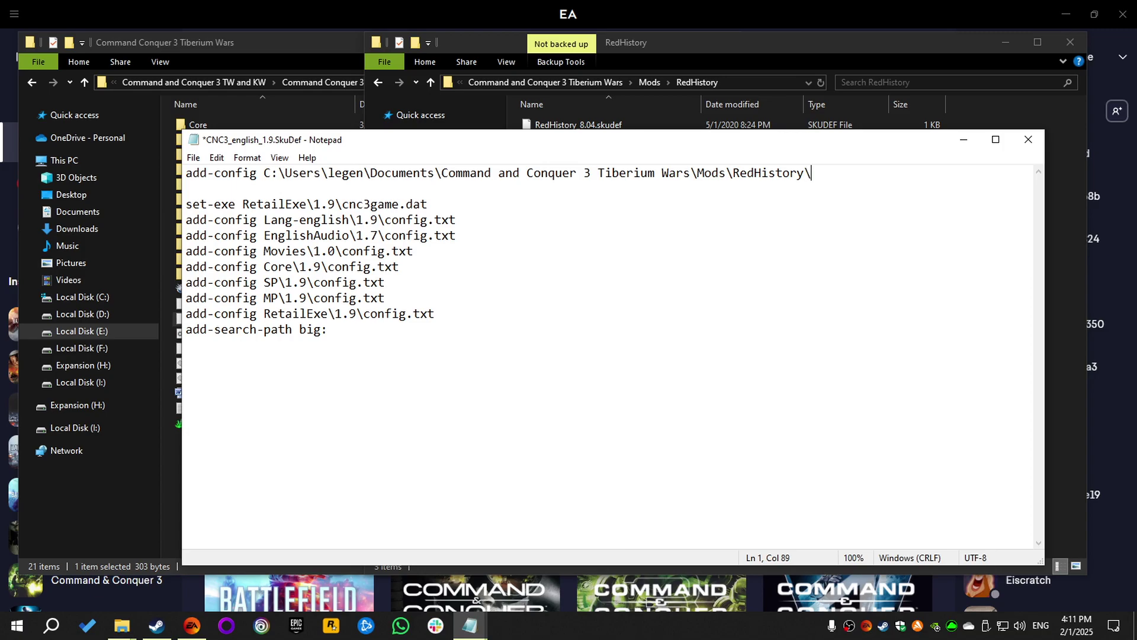
- Append RedHistory_8.04.skudef to the line, save the SkuDef, and minimize the windows
click(764, 41)
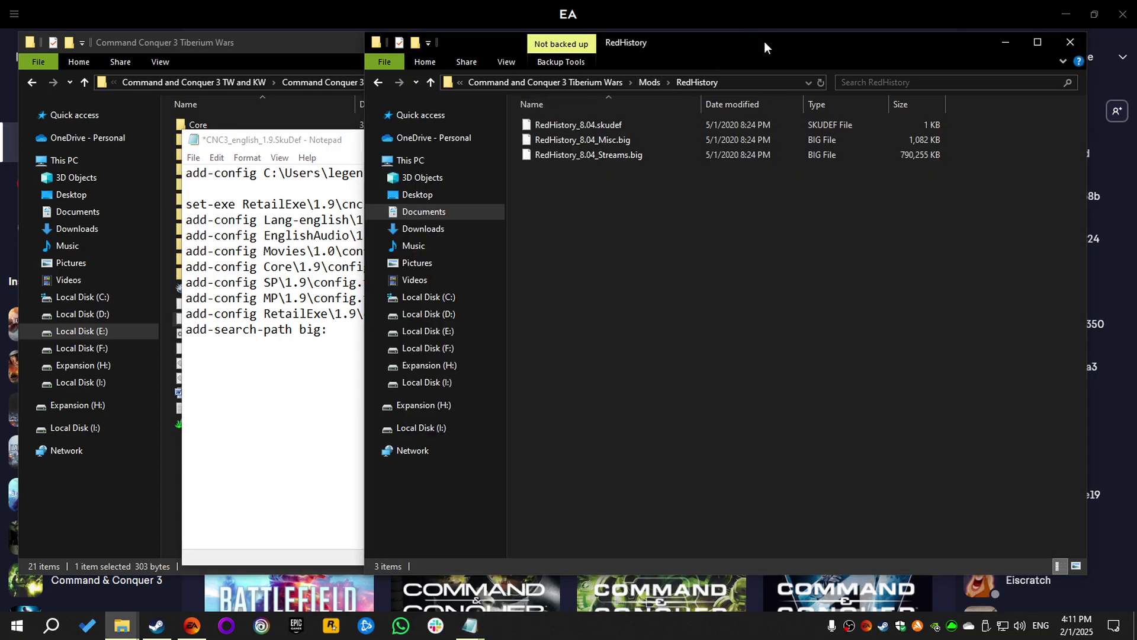
click(600, 124)
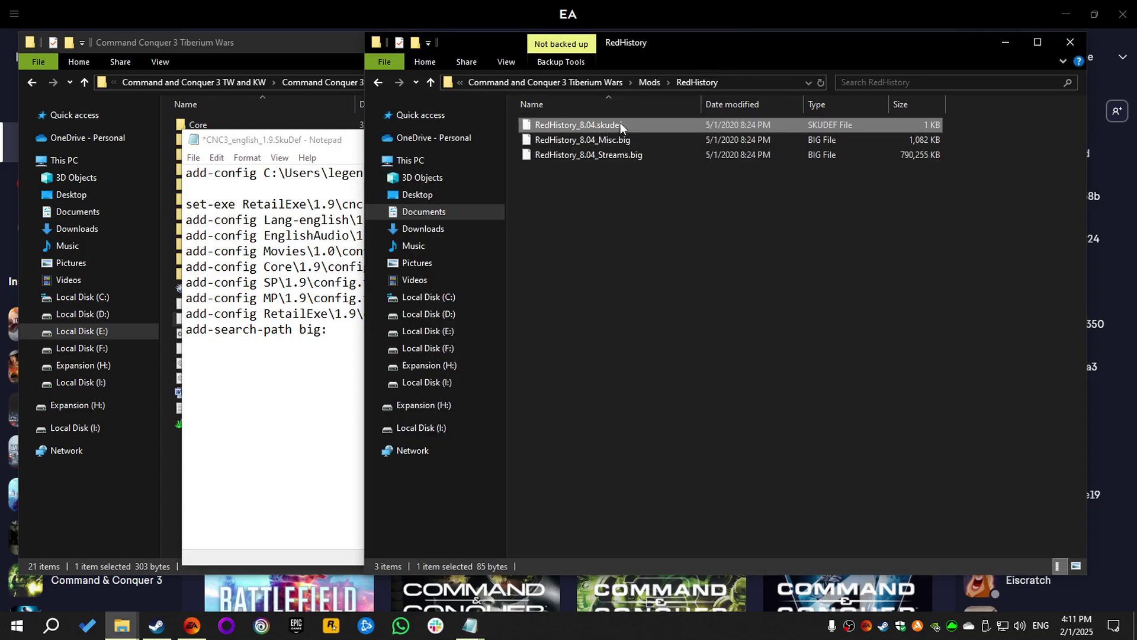
click(622, 124)
key(ctrl+c)
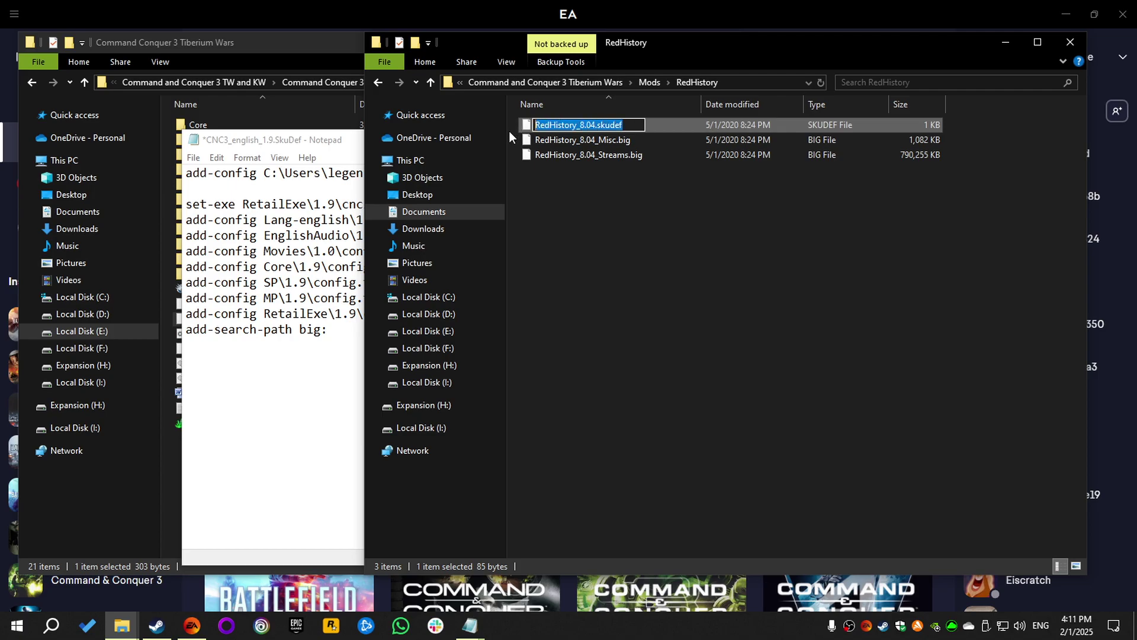
click(619, 207)
click(309, 142)
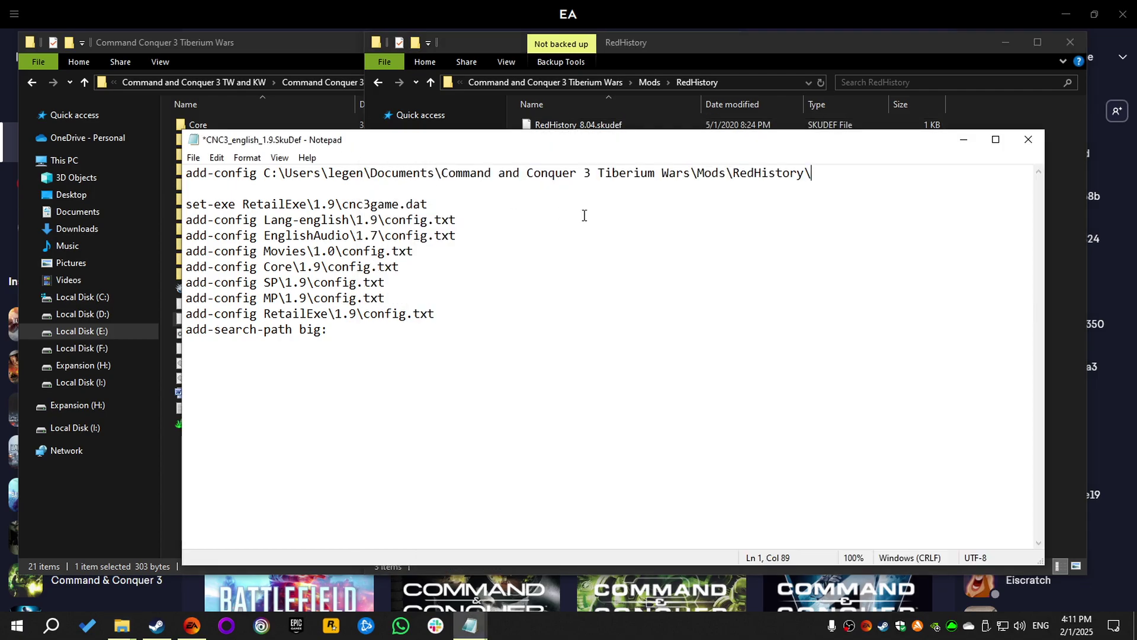
key(ctrl+v)
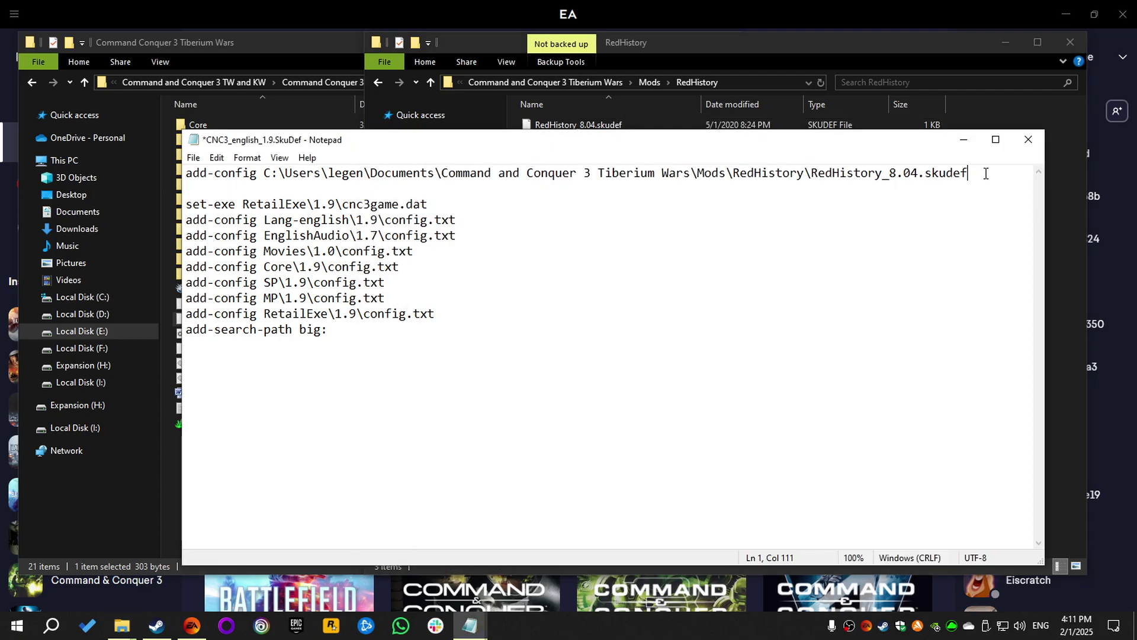
key(ctrl+s)
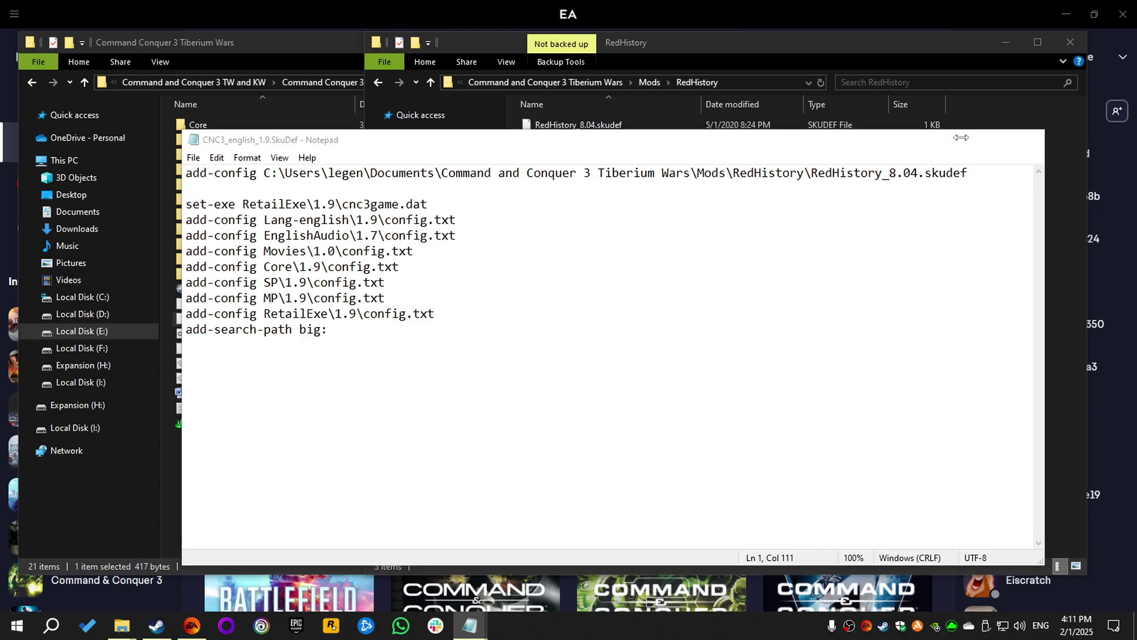
click(962, 140)
click(1005, 43)
- Launch Command & Conquer 3 Tiberium Wars from the EA library
click(667, 45)
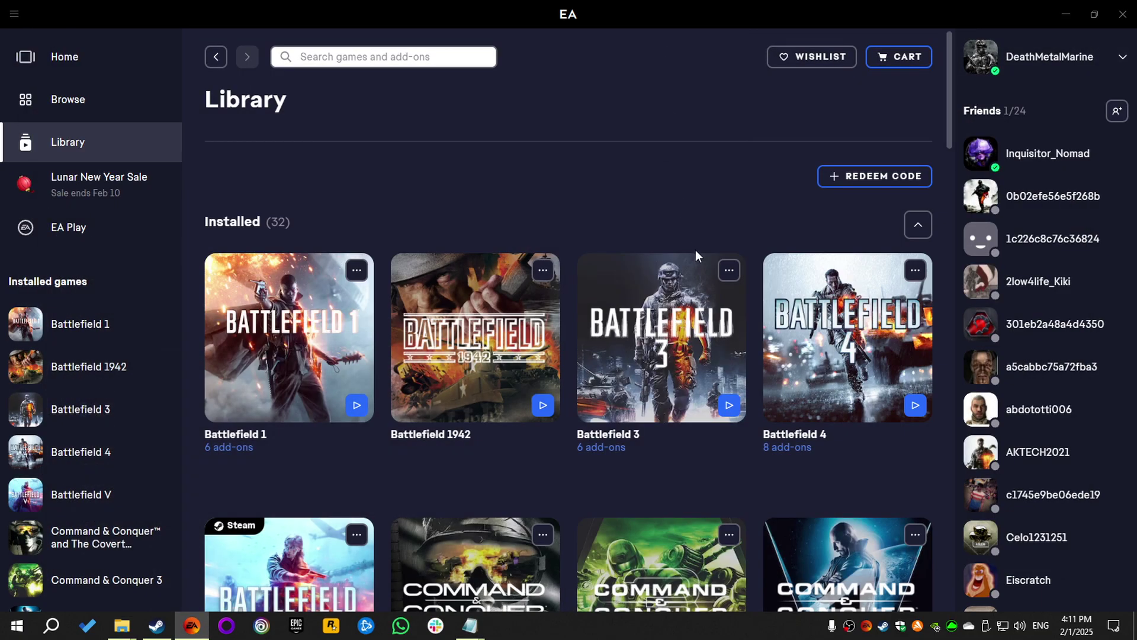
scroll(695, 250, down, 5)
click(730, 387)
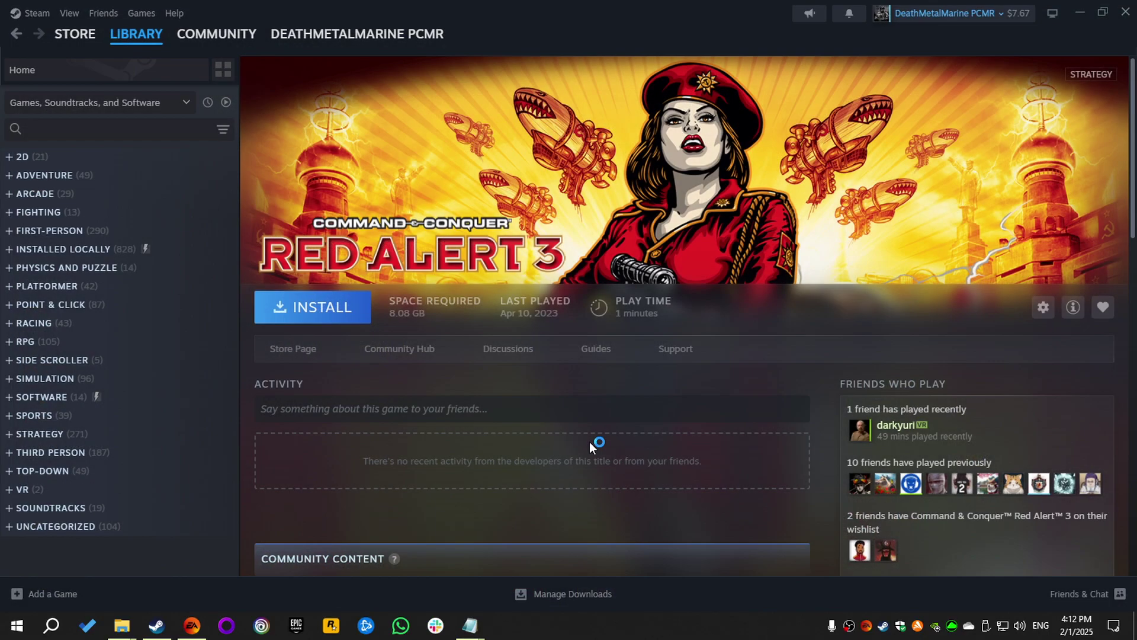
click(499, 354)
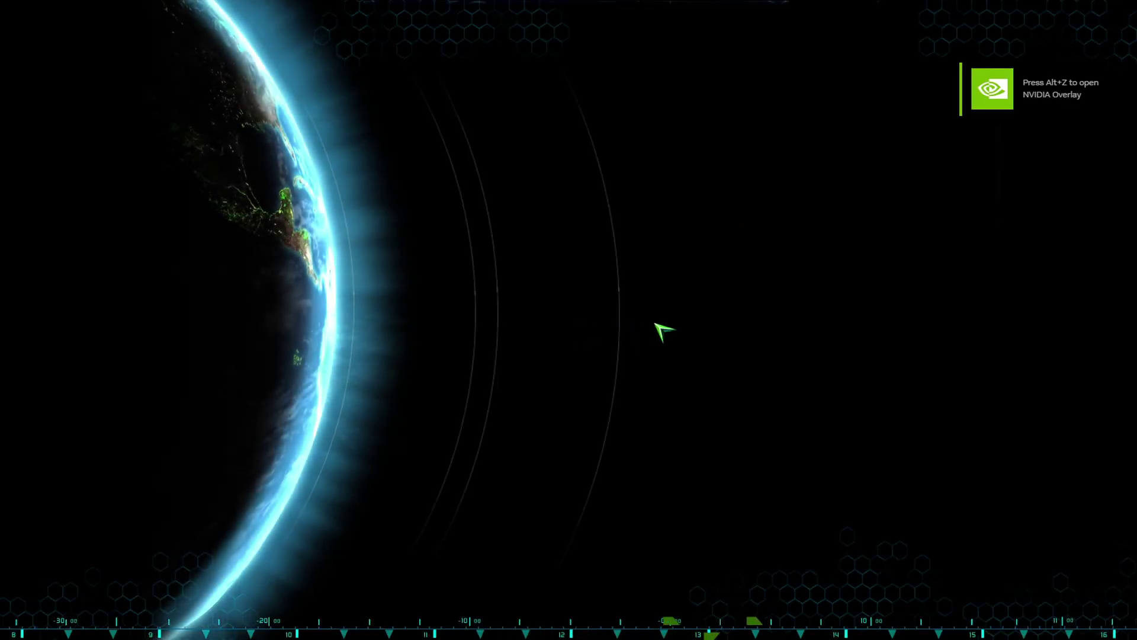
- In a new Tiberium Wars skirmish, confirm the Side list offers Allies, Soviets and Scrin, then quit the game
click(436, 323)
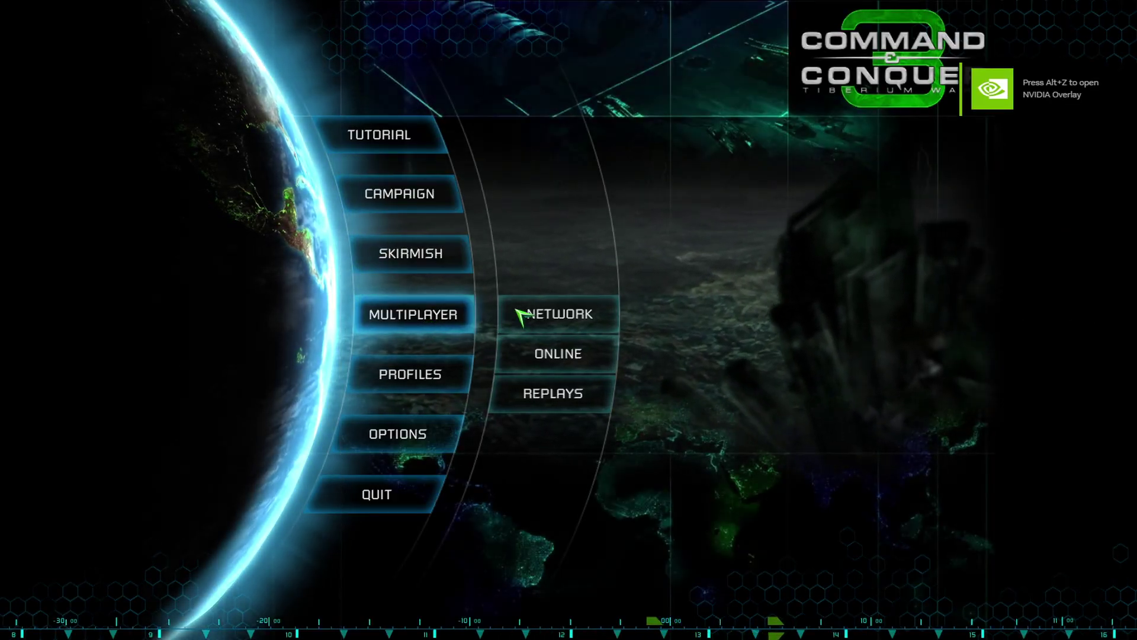
click(380, 247)
click(544, 260)
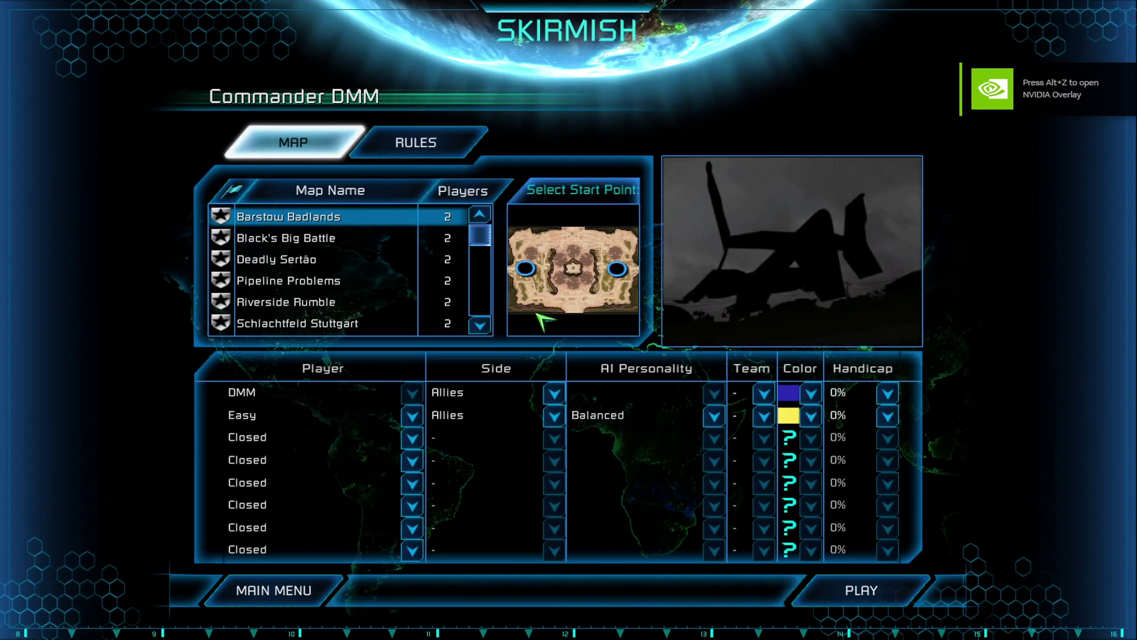
click(554, 393)
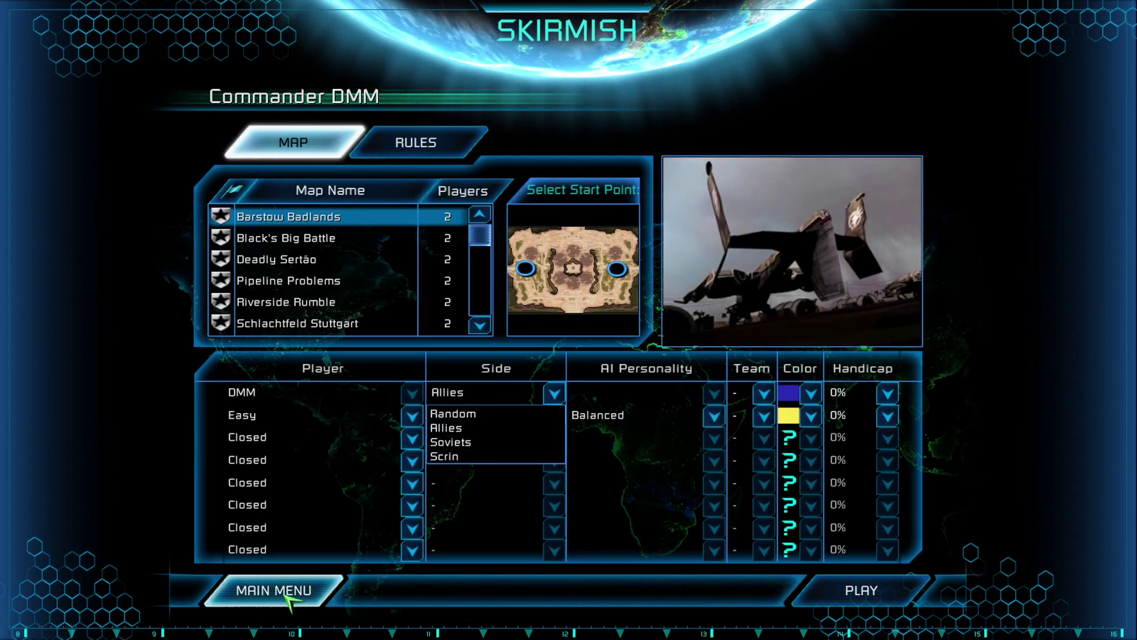
click(285, 597)
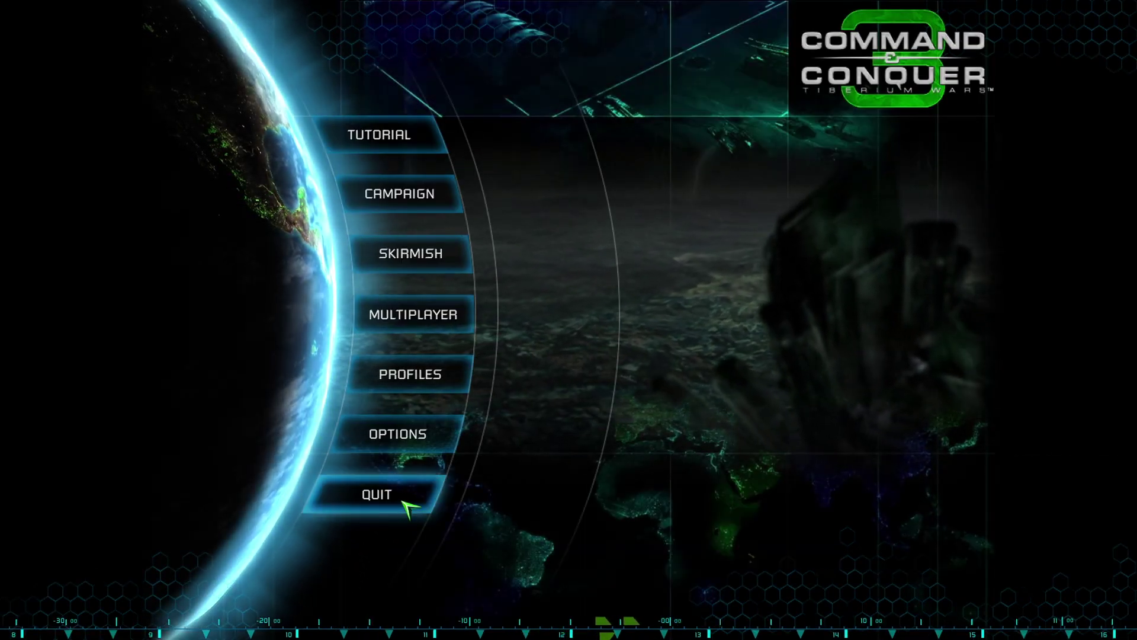
click(403, 501)
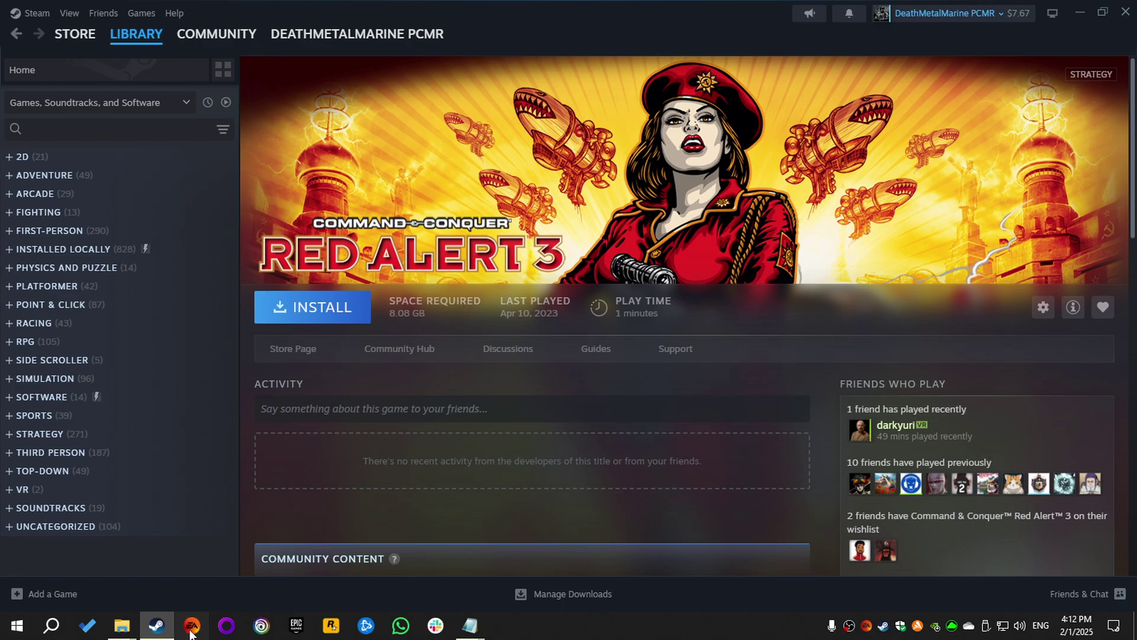